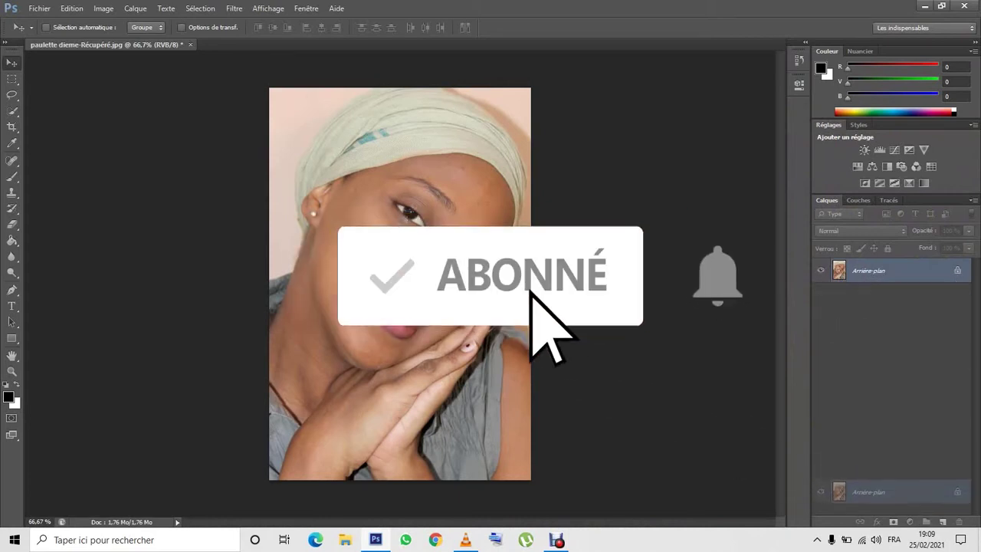
- Duplicate Arrière-plan twice, lower the speaker volume to 68, and add empty Calque 1 above Arrière-plan copie
left_click_drag(942, 439, 942, 522)
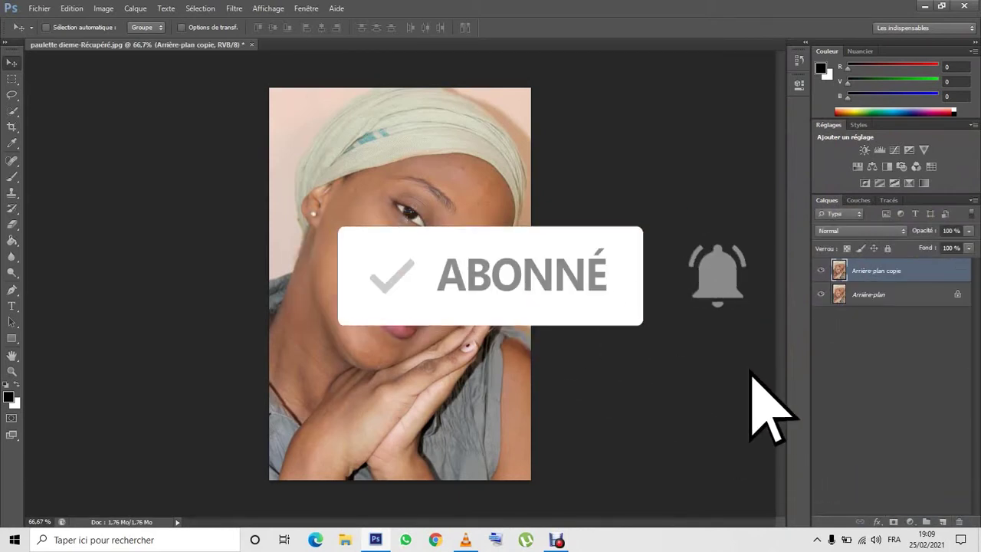
mouse_move(868, 295)
left_mouse_down()
mouse_move(868, 510)
mouse_move(942, 522)
left_mouse_up()
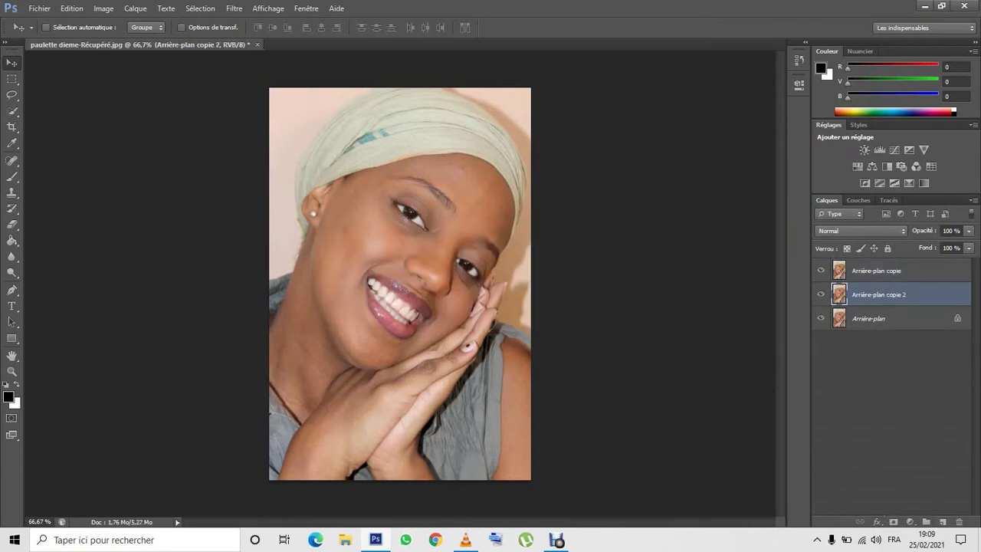
left_click(875, 539)
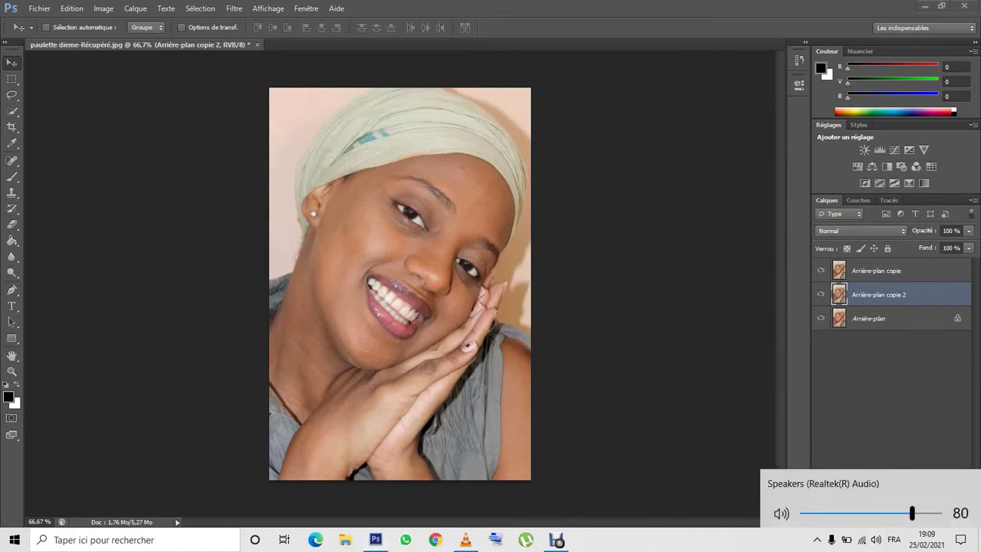
left_click_drag(911, 513, 895, 509)
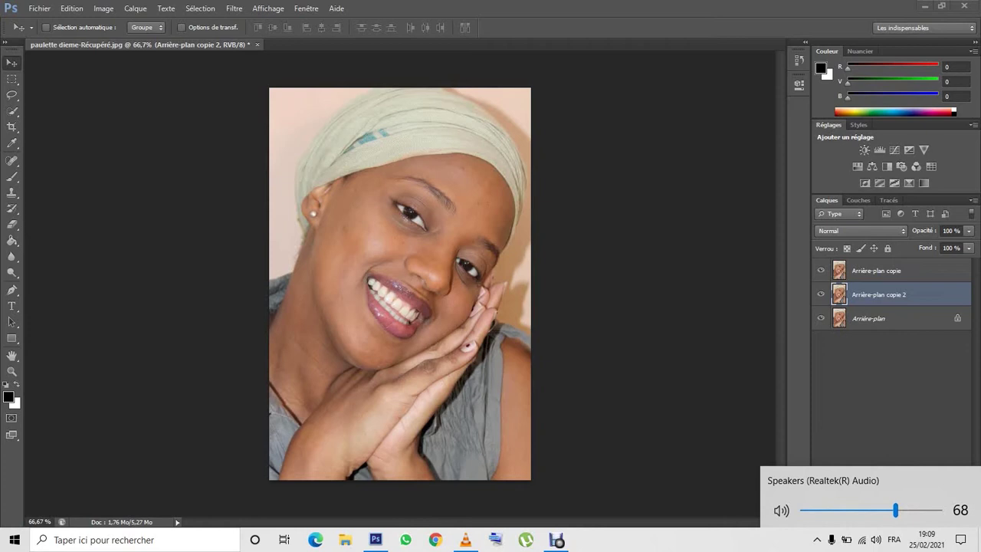
key("Escape")
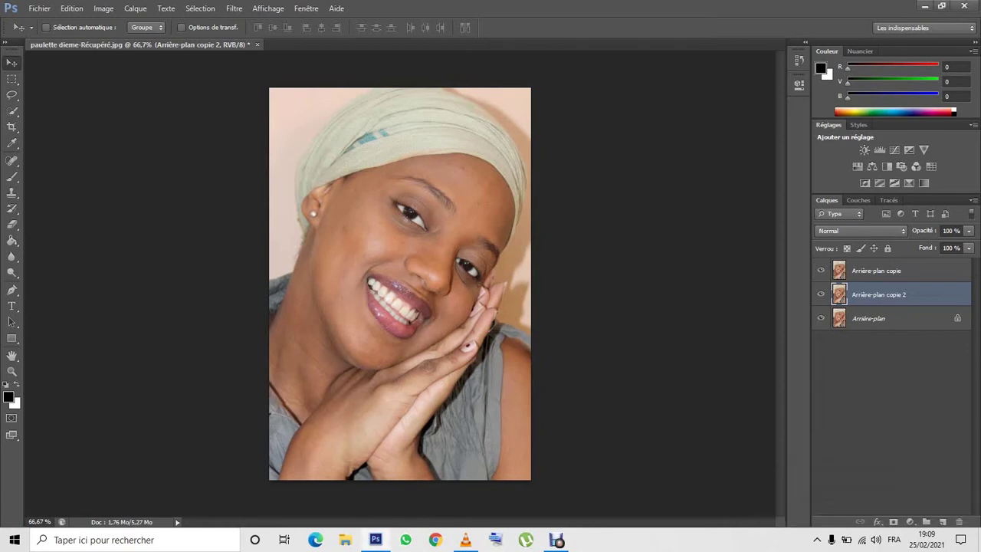
key("alt+bracketright")
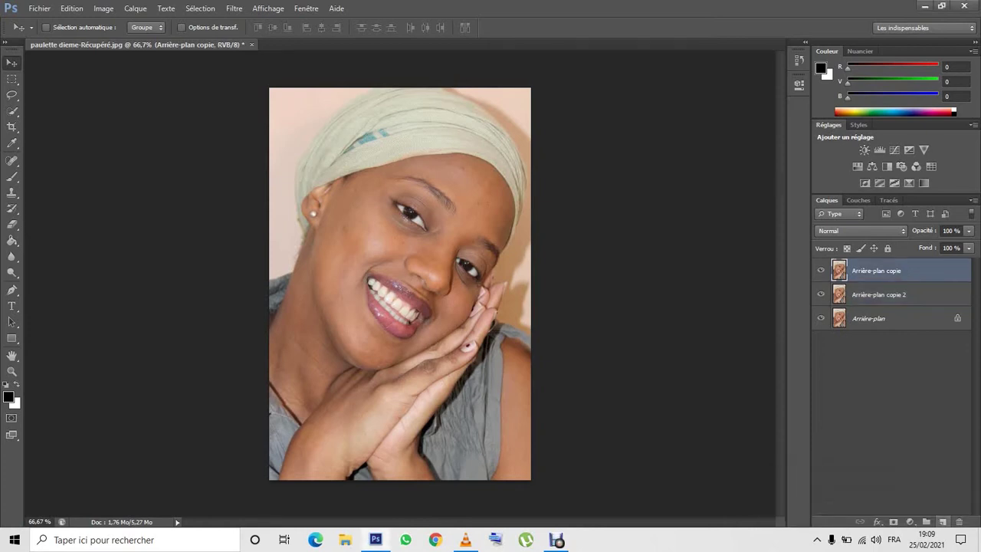
left_click(942, 522)
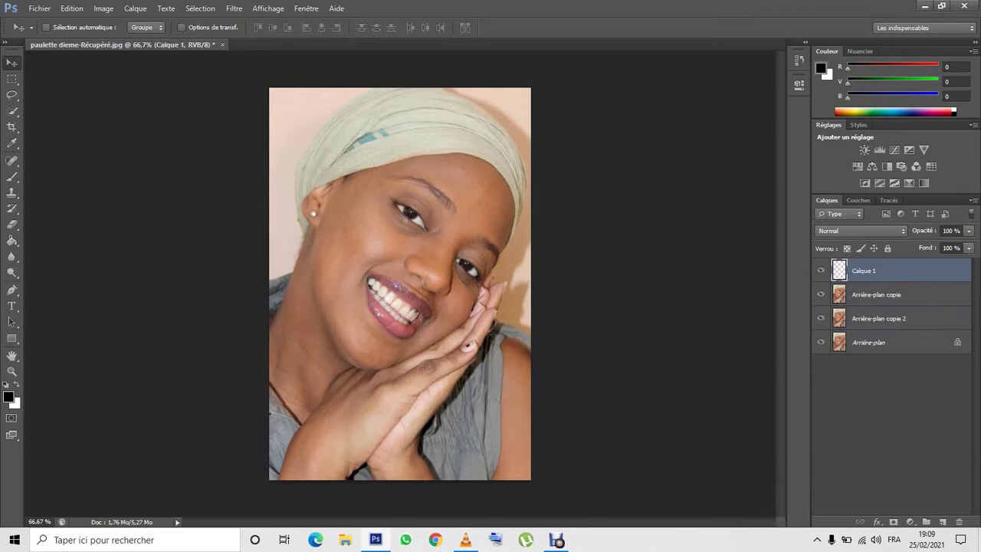
- Fill Calque 1 with white and move it just above the original Arrière-plan
key("x")
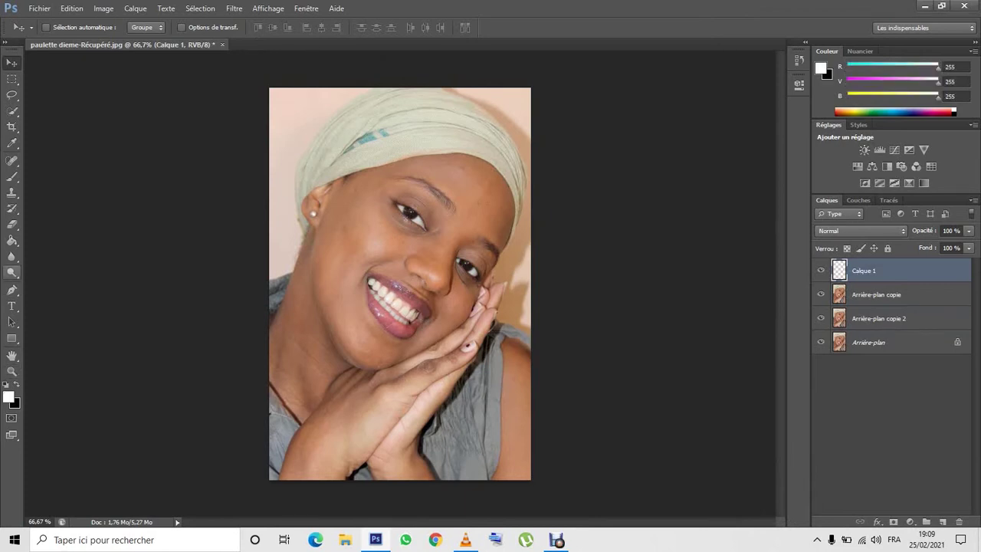
left_click(11, 240)
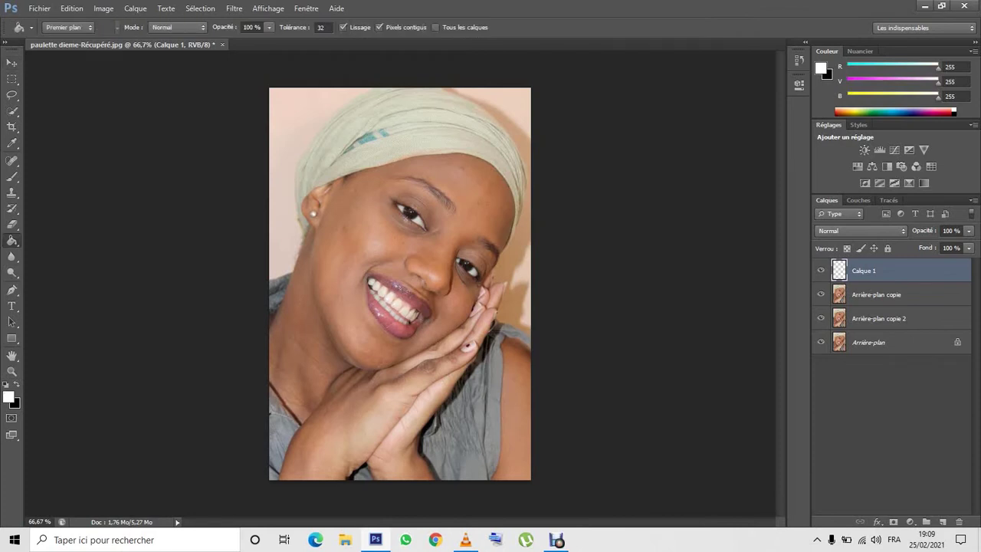
key("alt+BackSpace")
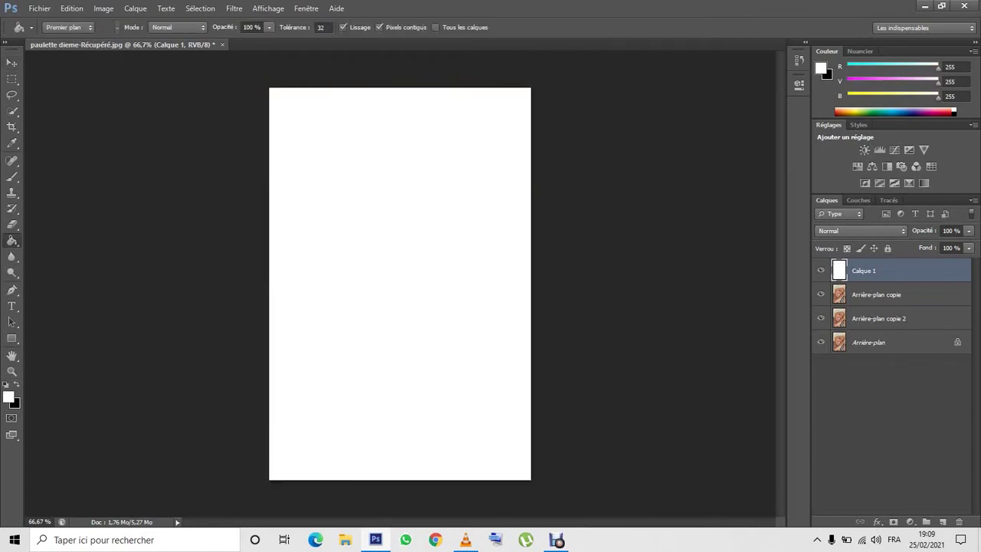
left_click_drag(863, 271, 866, 329)
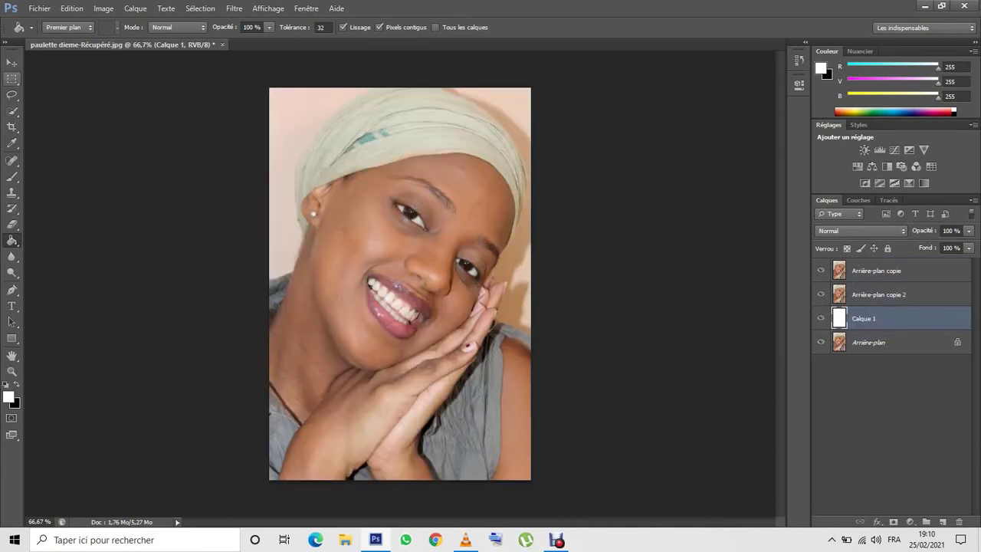
- Add a default Noir et blanc adjustment layer above Calque 1
left_click(11, 62)
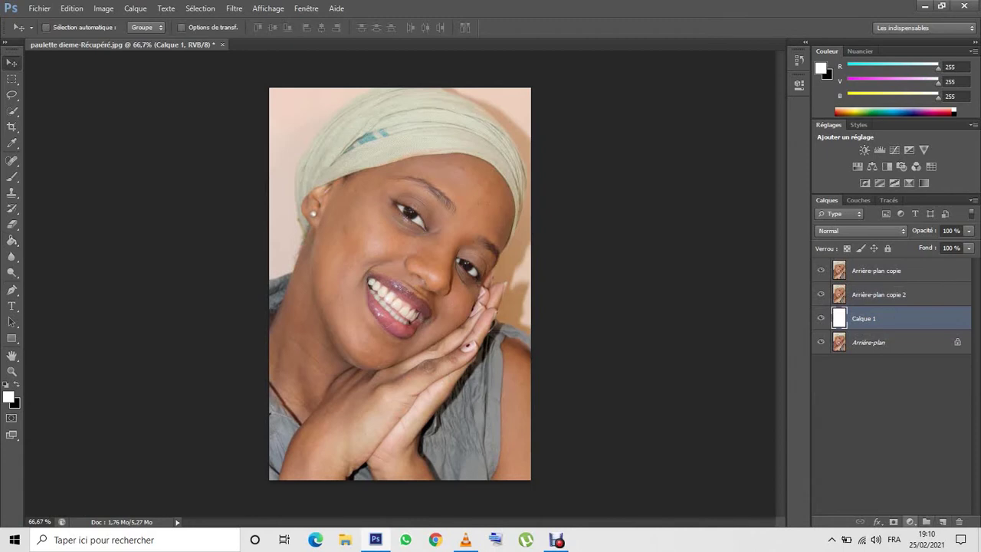
left_click(909, 522)
left_click(864, 398)
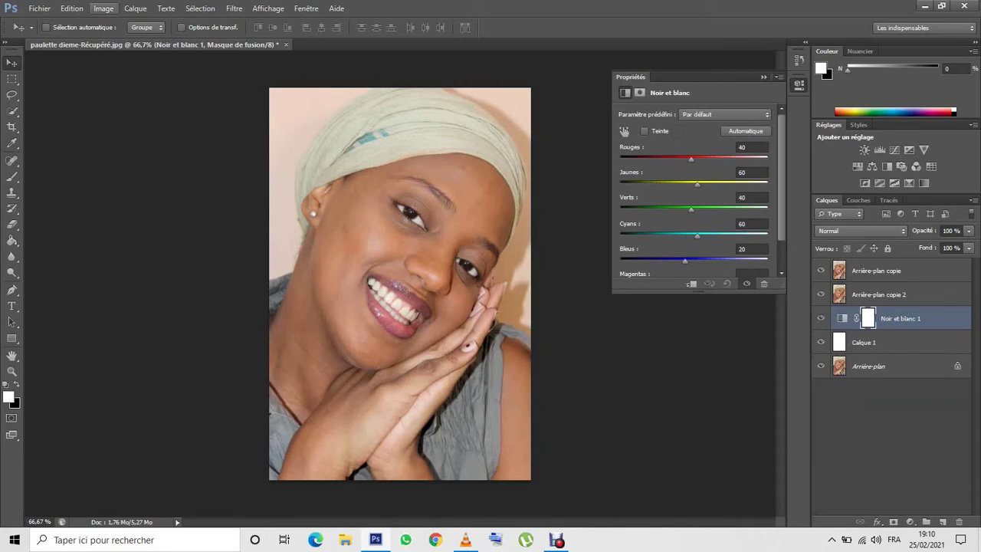
- Undo the misplaced Noir et blanc adjustment and select Arrière-plan copie
left_click(104, 8)
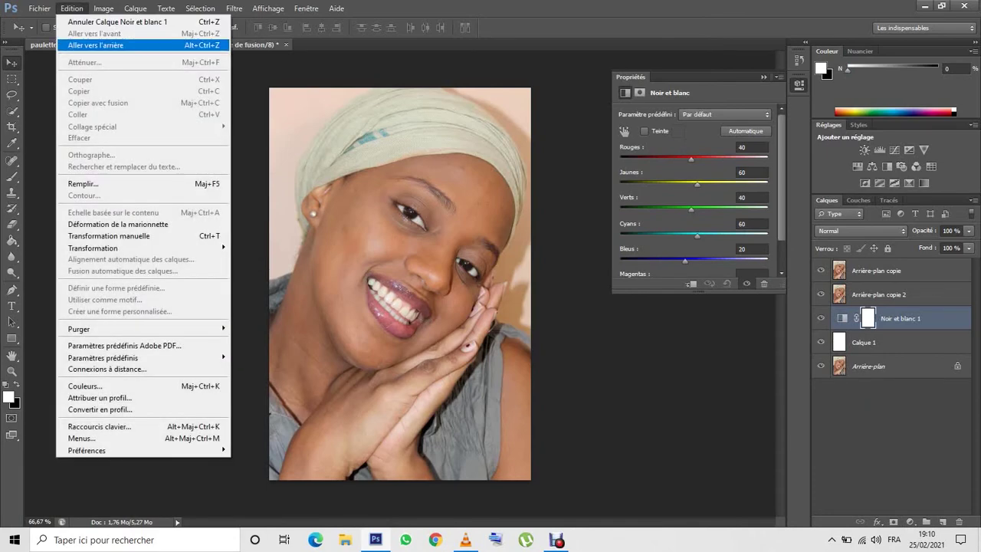
left_click(115, 45)
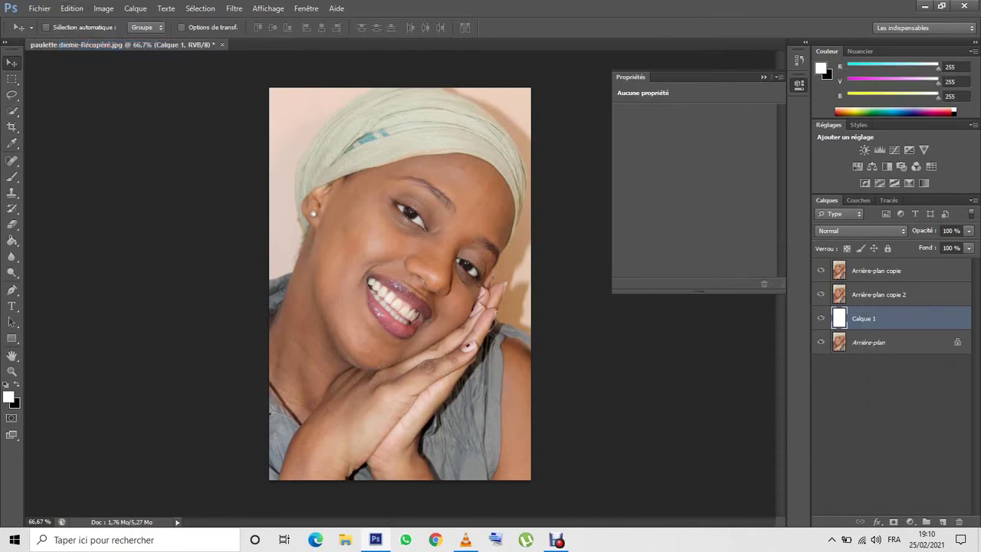
key("ctrl+alt+z")
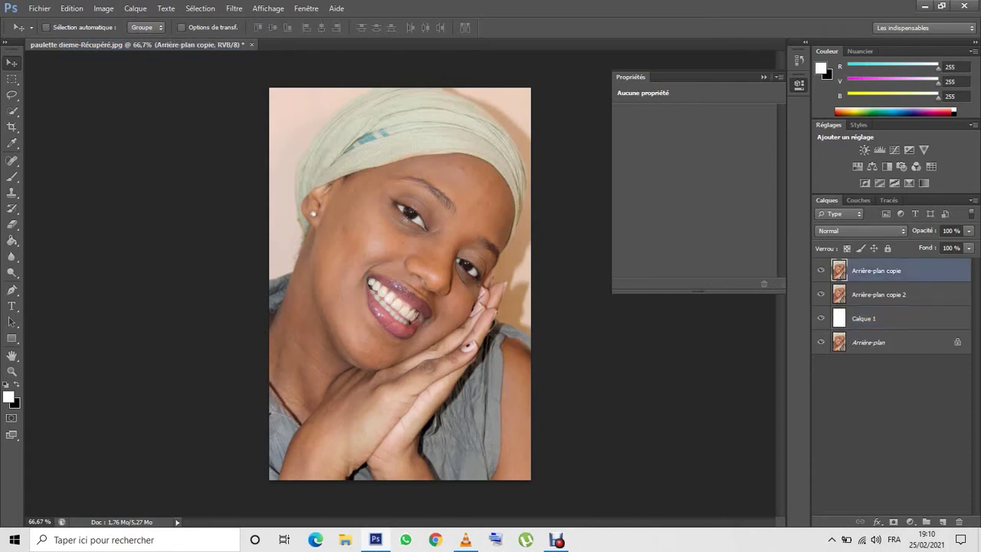
- Add a Noir et blanc adjustment at the top, collapse Propriétés, and reselect Arrière-plan copie
left_click(909, 521)
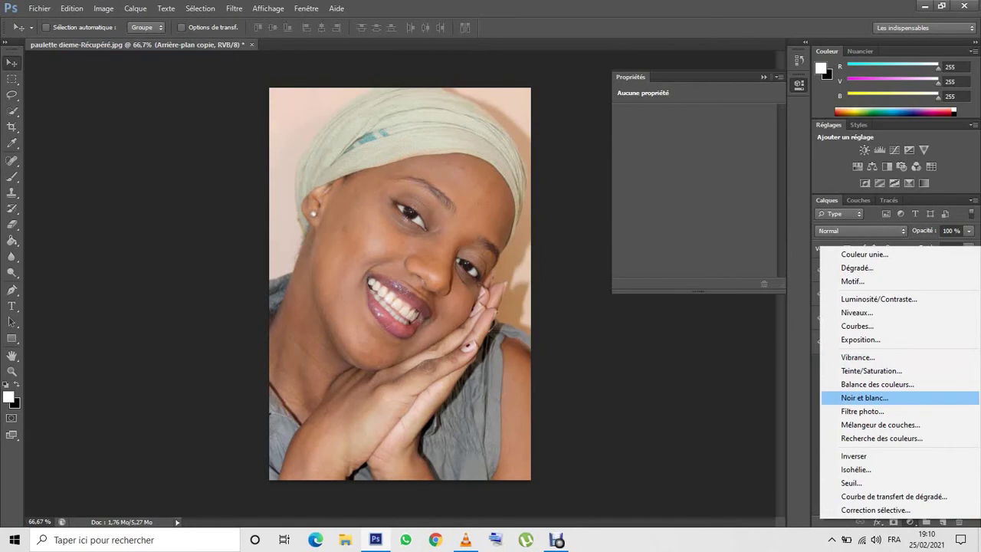
left_click(864, 398)
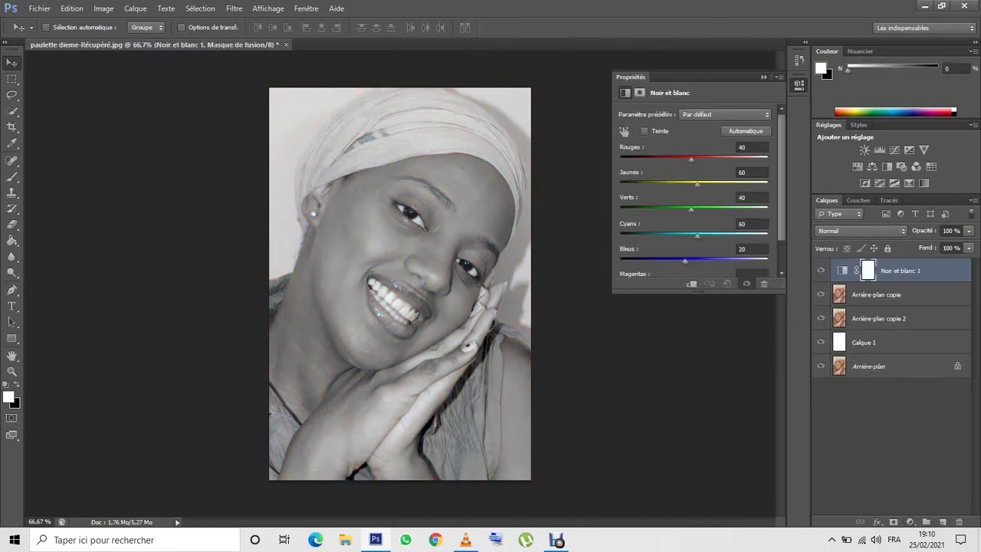
left_click(798, 84)
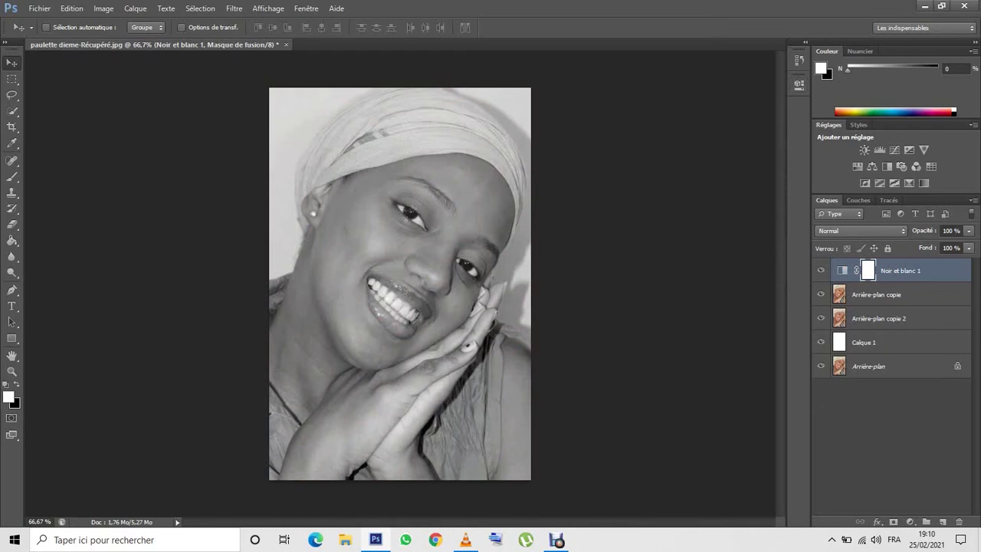
key("alt+bracketleft")
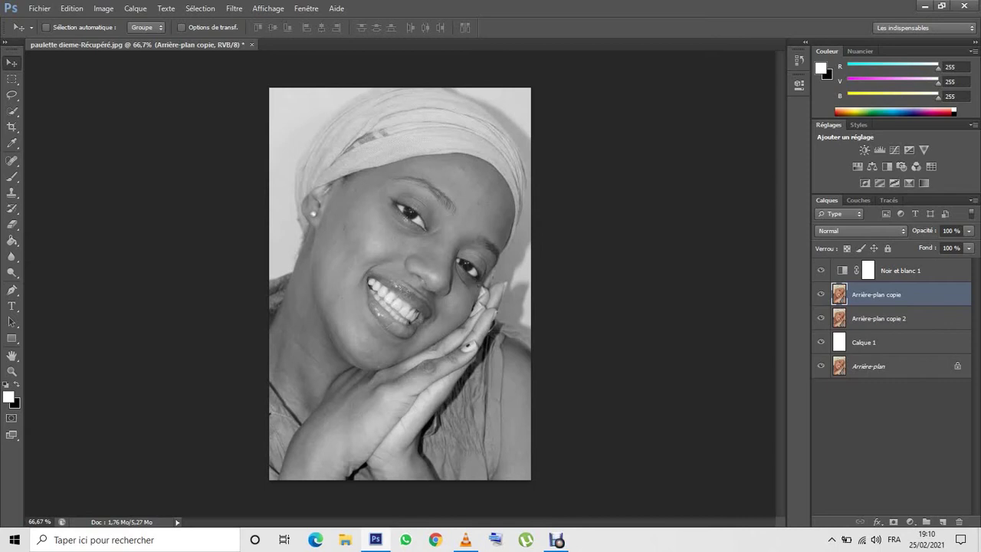
- Invert Arrière-plan copie and set its blend mode to Densité couleur -
key("ctrl+i")
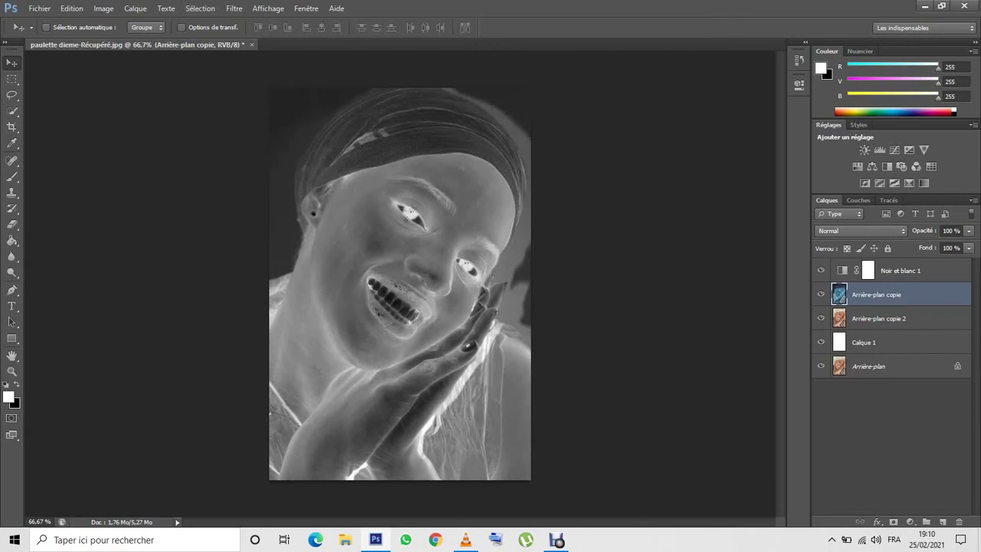
left_click(862, 230)
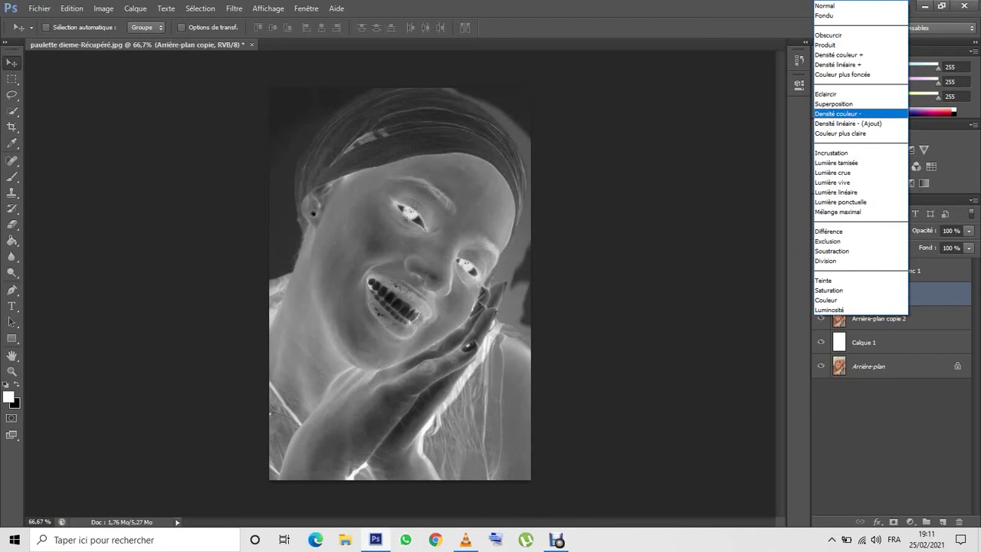
left_click(837, 113)
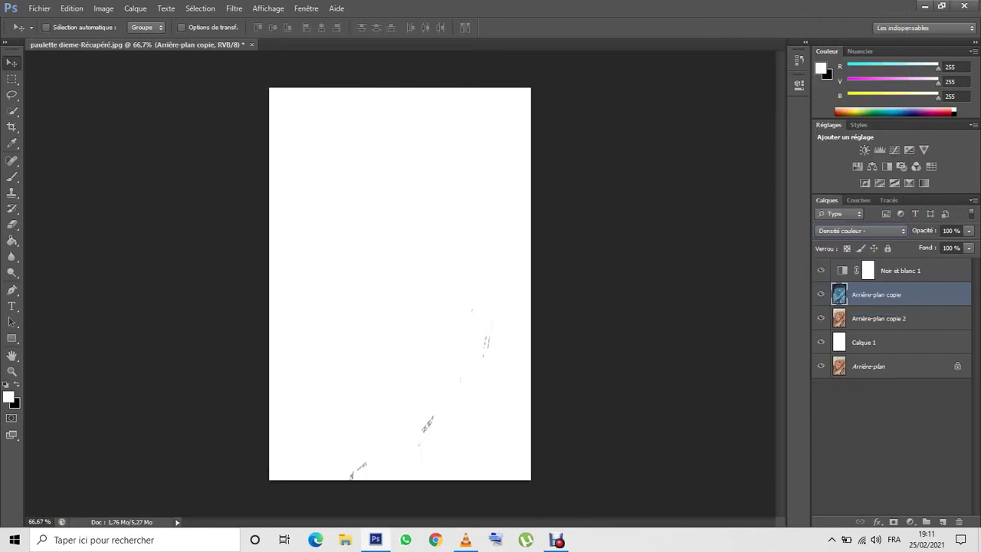
left_click(233, 9)
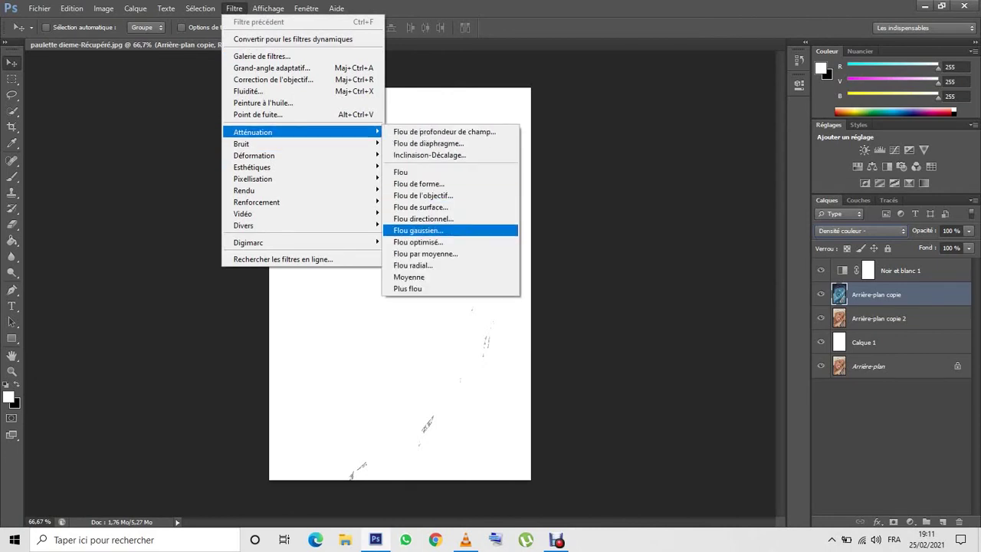
- Apply a Flou gaussien blur, then duplicate Arrière-plan copie 2 and move the copy to the top
left_click(417, 230)
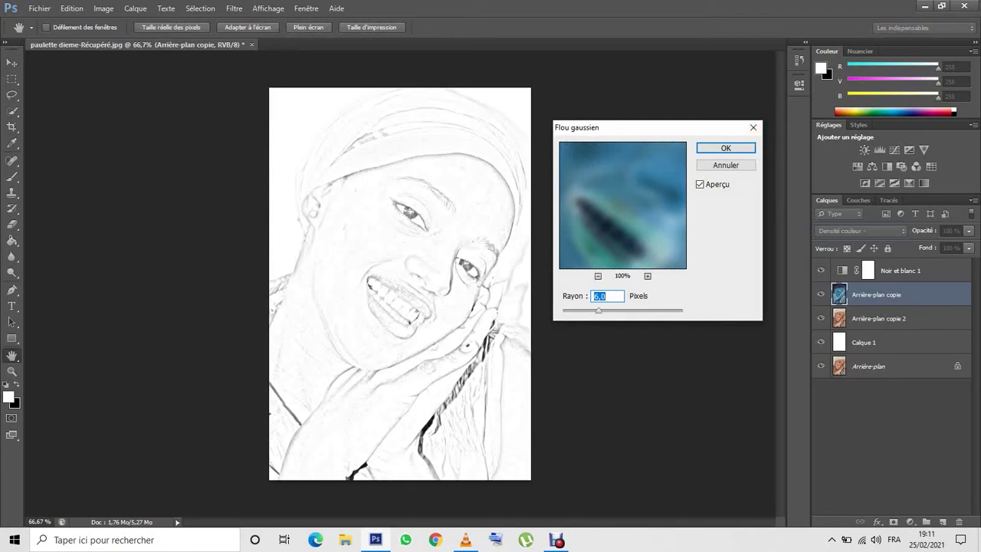
key("Return")
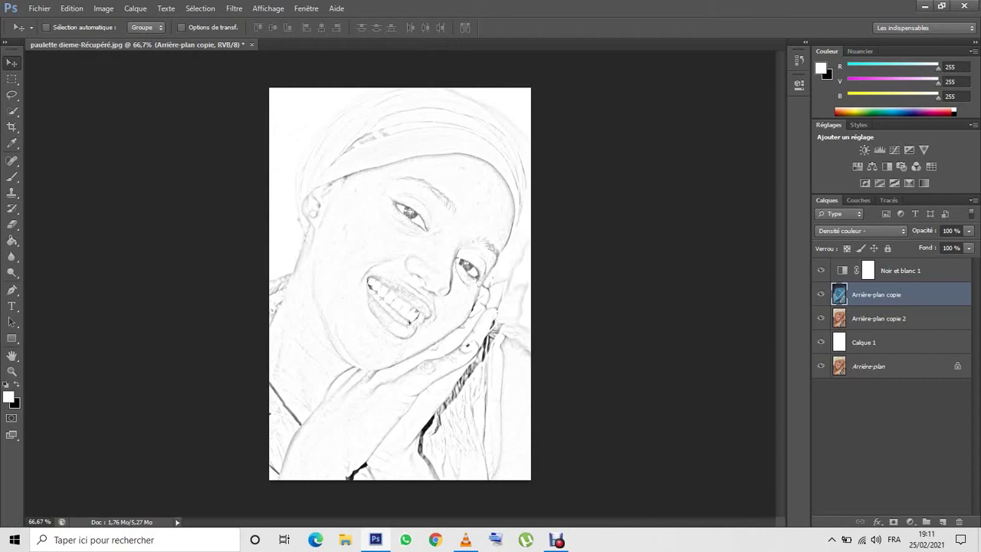
key("alt+bracketleft")
left_click_drag(881, 318, 942, 521)
left_click_drag(879, 318, 881, 267)
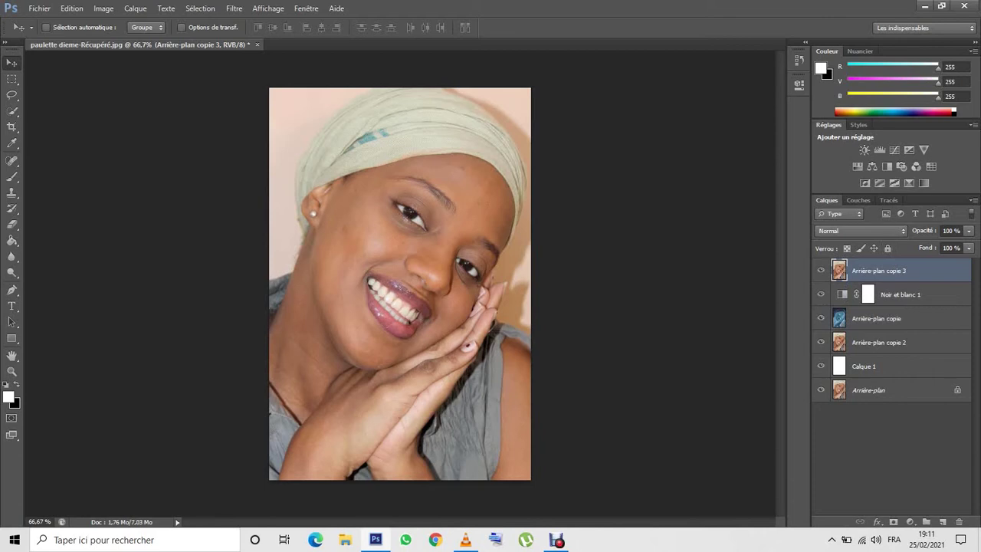
- Desaturate Arrière-plan copie 3 and apply the Esthétiques > Contour lumineux filter from the Galerie de filtres
left_click(103, 8)
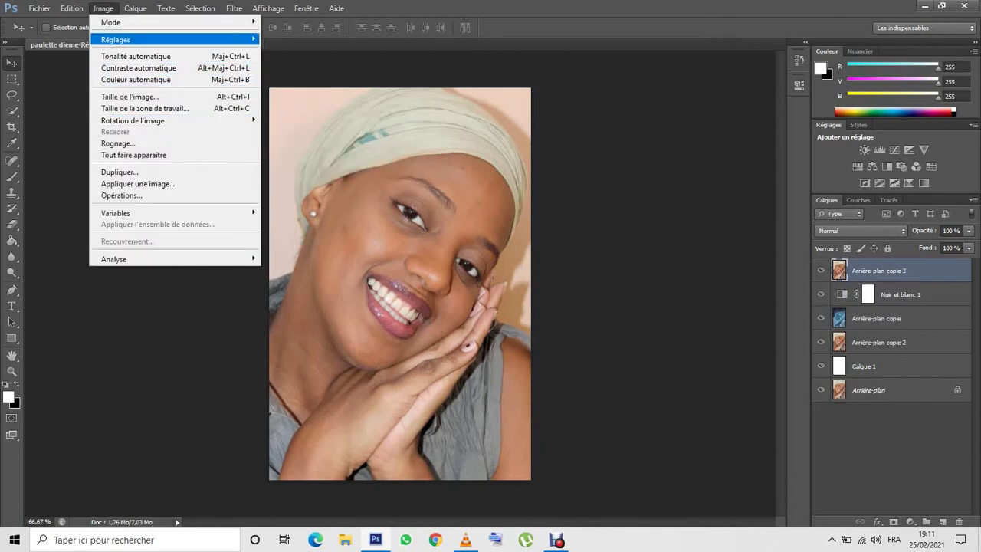
mouse_move(115, 39)
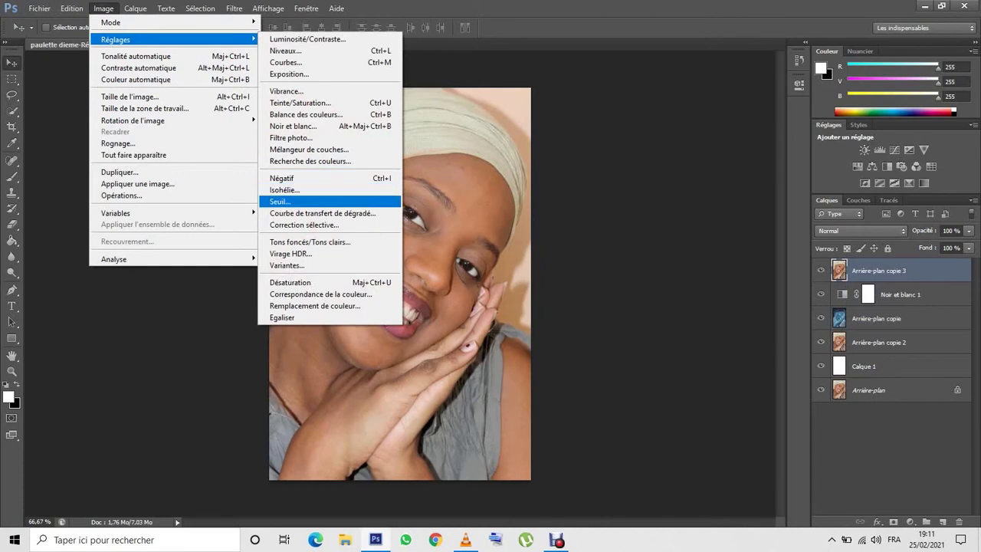
left_click(290, 282)
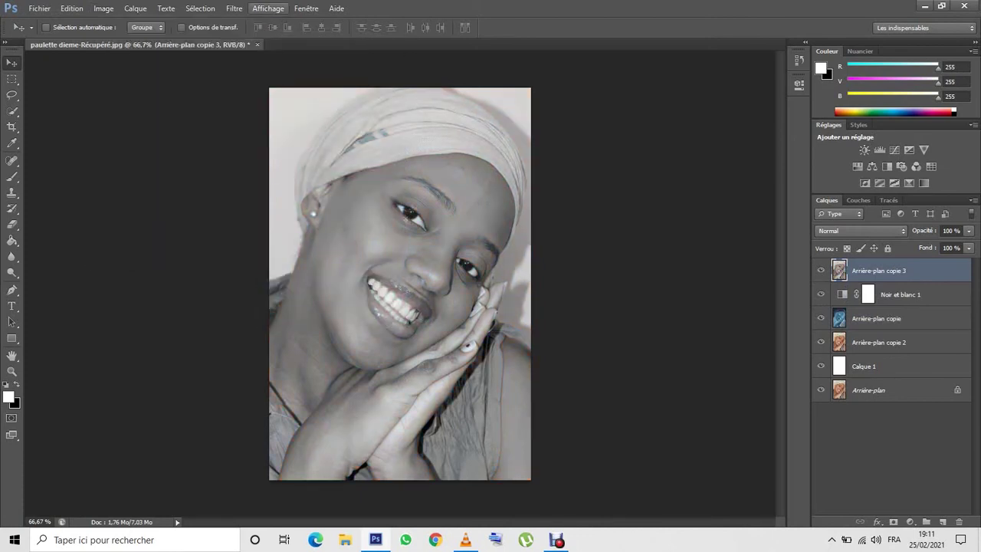
left_click(233, 9)
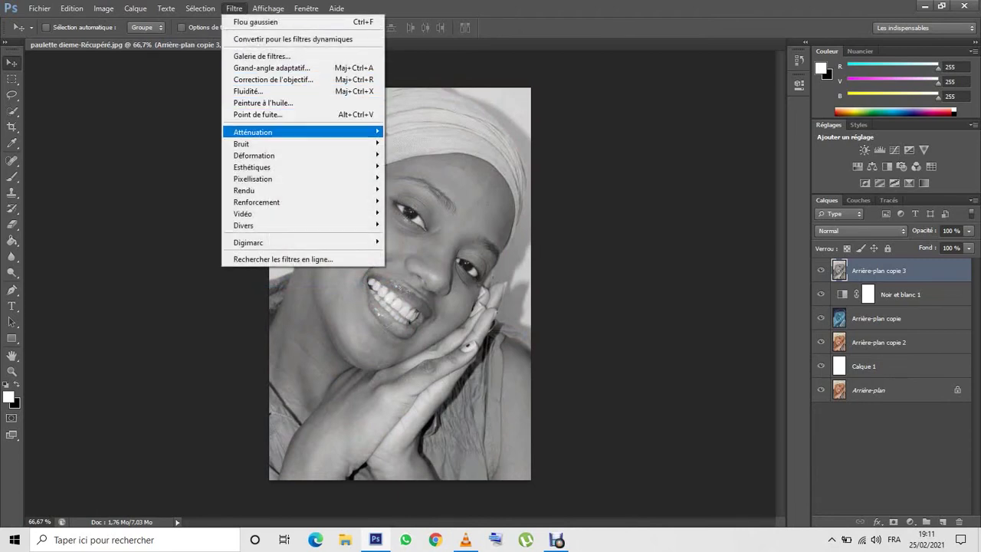
key("Return")
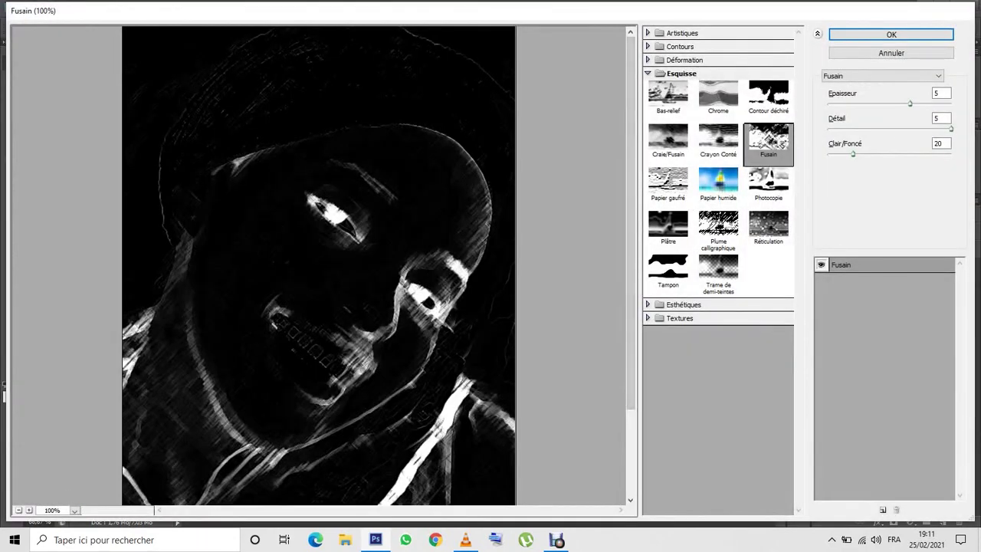
left_click(681, 72)
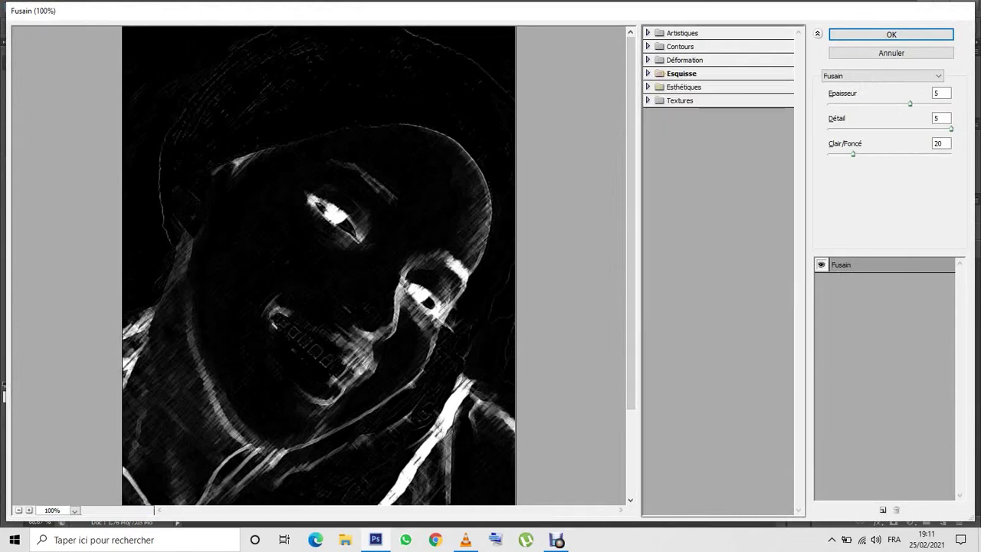
left_click(667, 108)
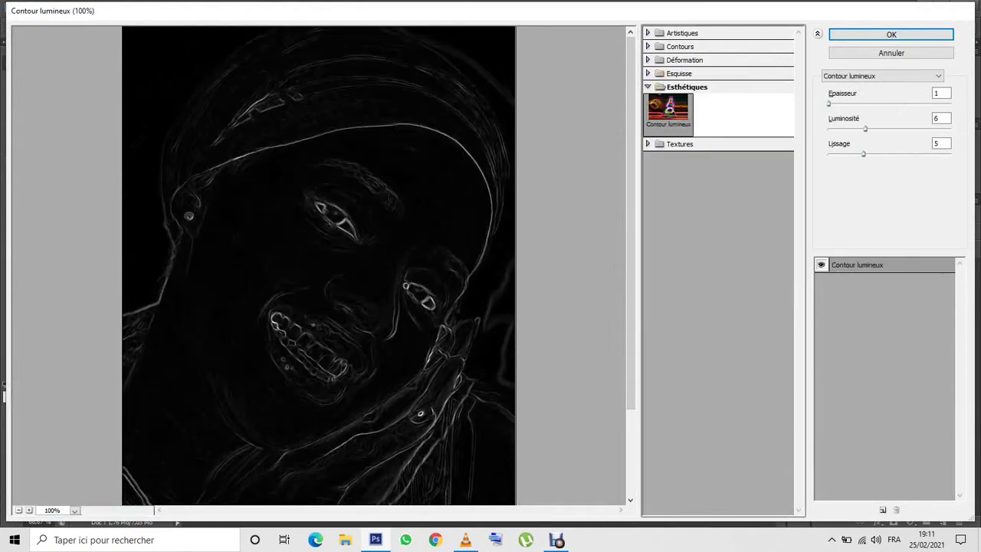
left_click(891, 34)
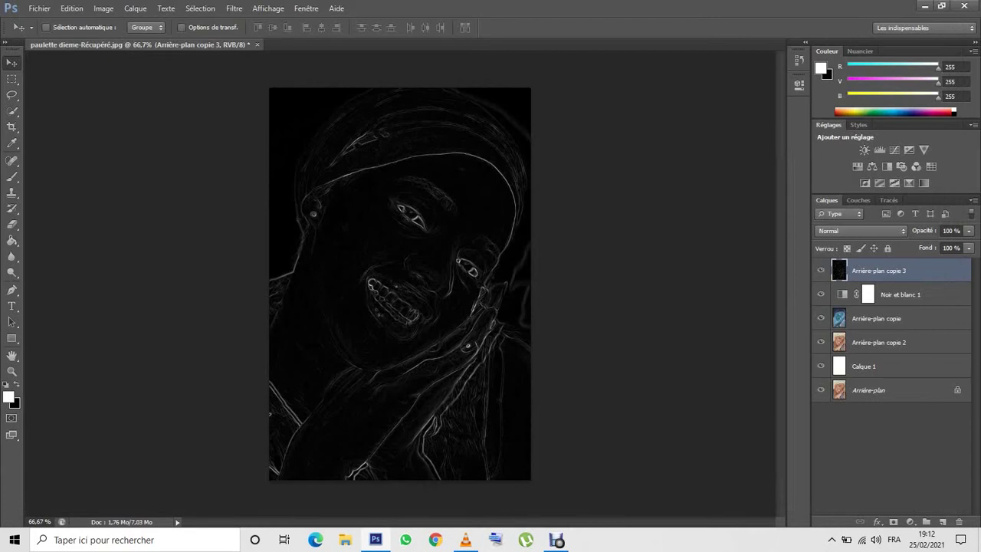
- Invert the glowing-edges layer, set it to Produit blend mode, and duplicate Arrière-plan copie 2
key("ctrl+i")
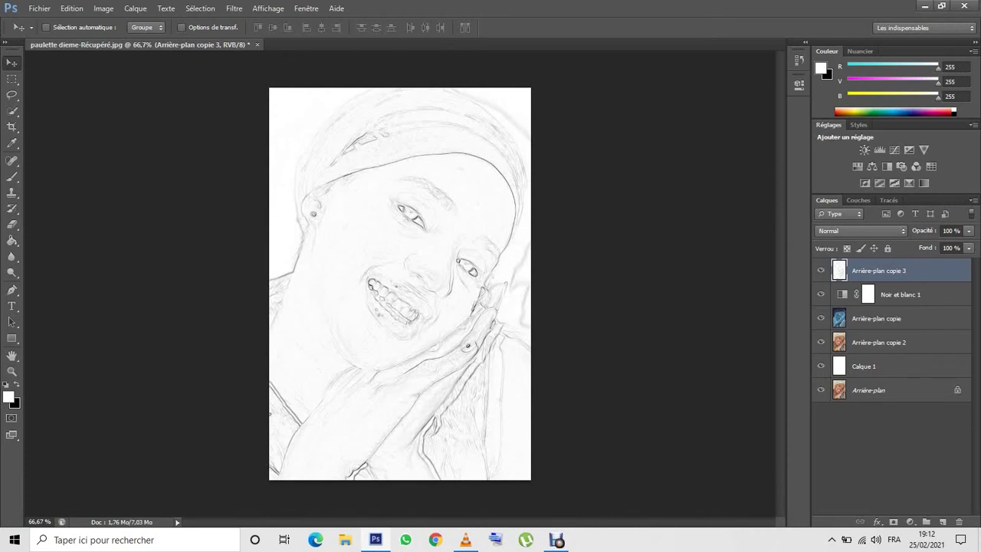
left_click(861, 230)
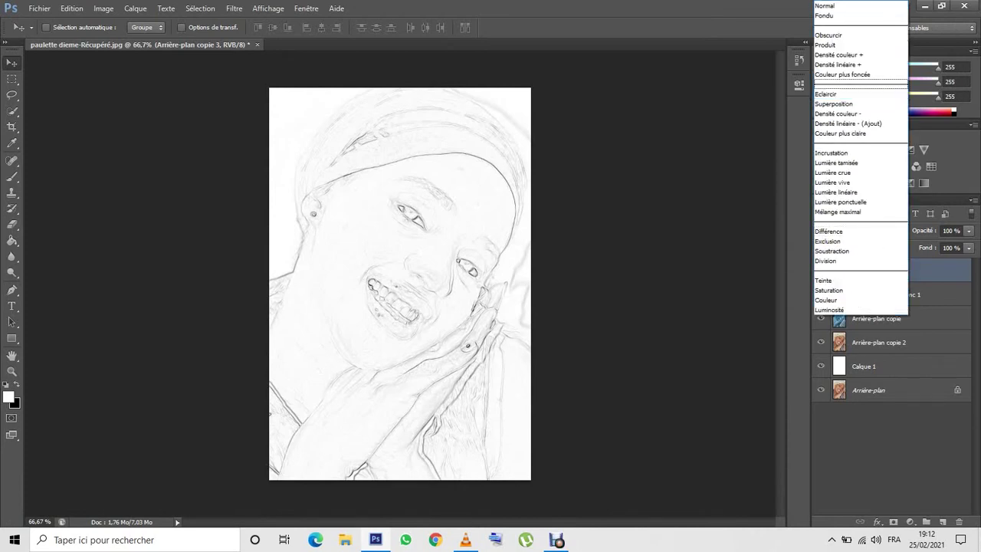
left_click(825, 45)
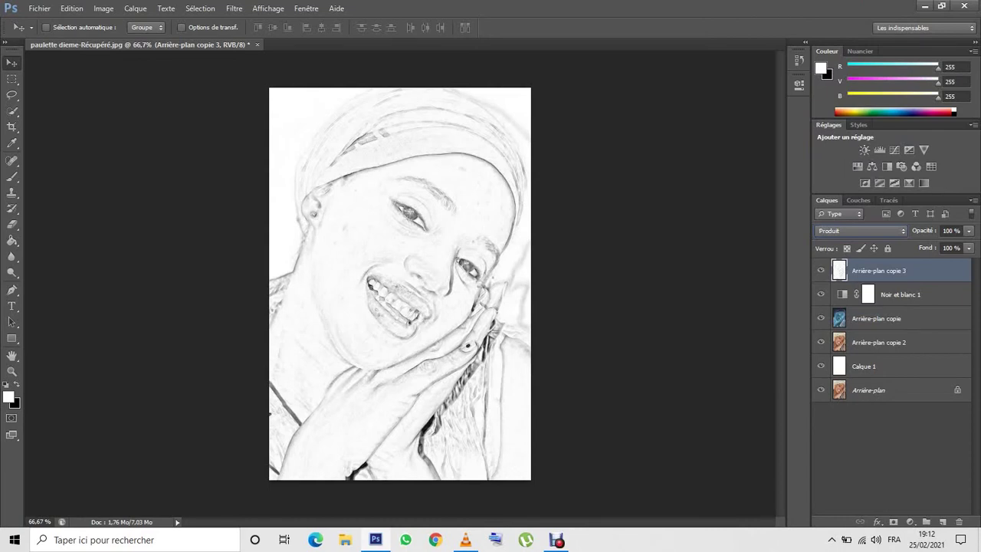
mouse_move(878, 341)
left_mouse_down()
mouse_move(957, 519)
mouse_move(942, 521)
left_mouse_up()
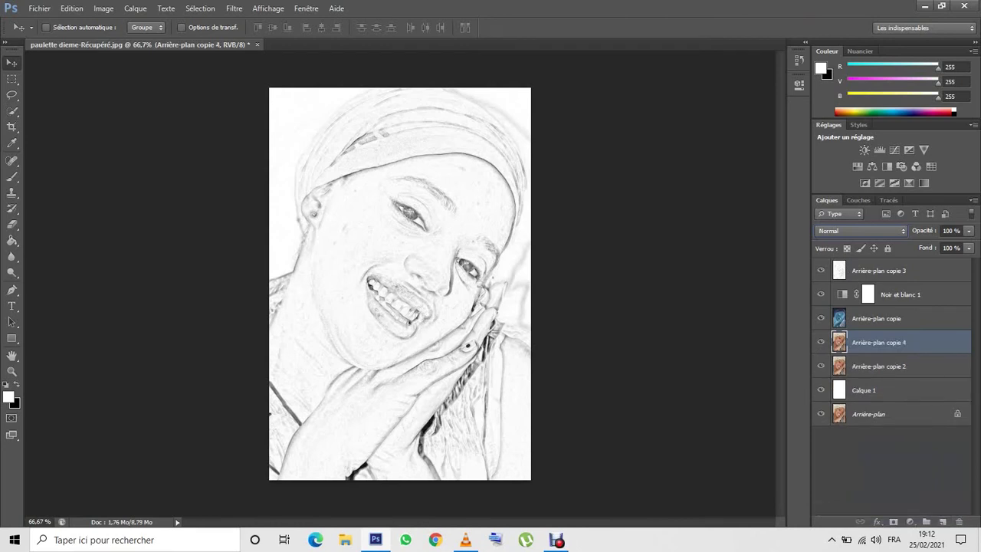
- Move Arrière-plan copie 4 to the top of the stack and desaturate it to grey
left_click_drag(878, 342, 878, 266)
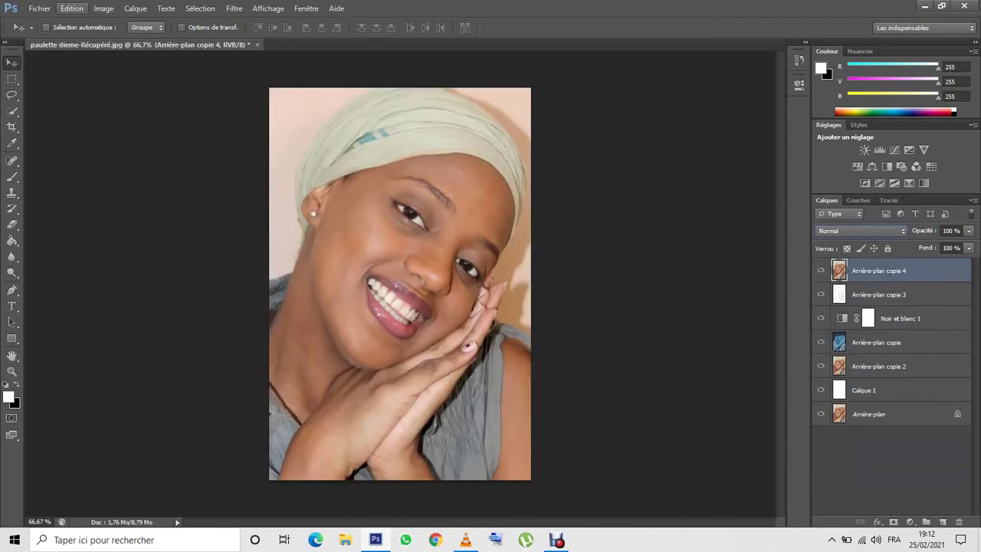
left_click(103, 9)
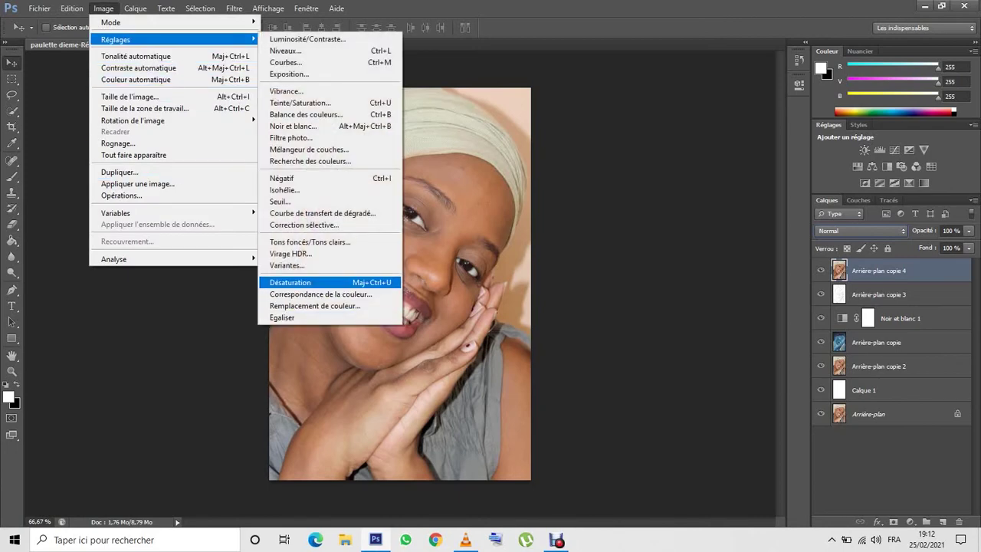
left_click(307, 282)
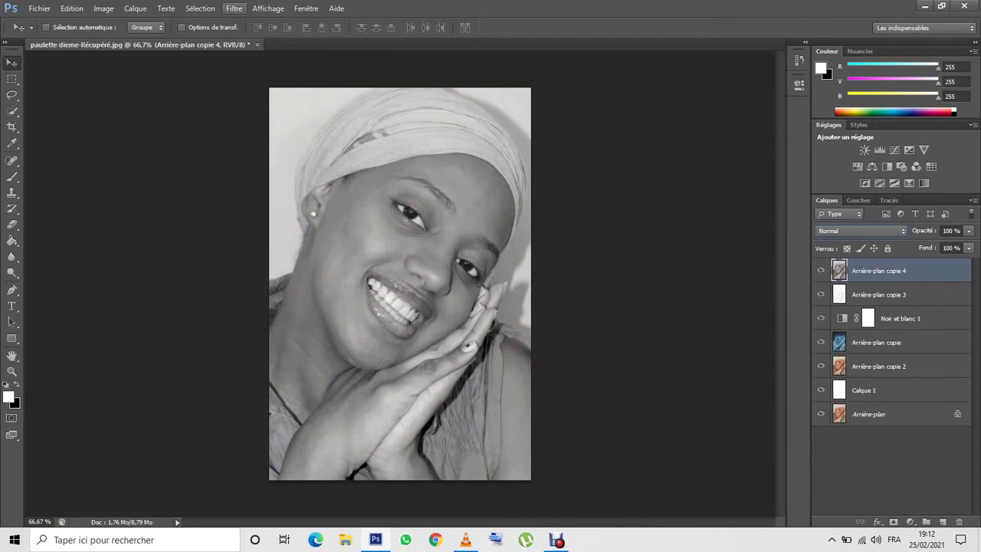
left_click(233, 9)
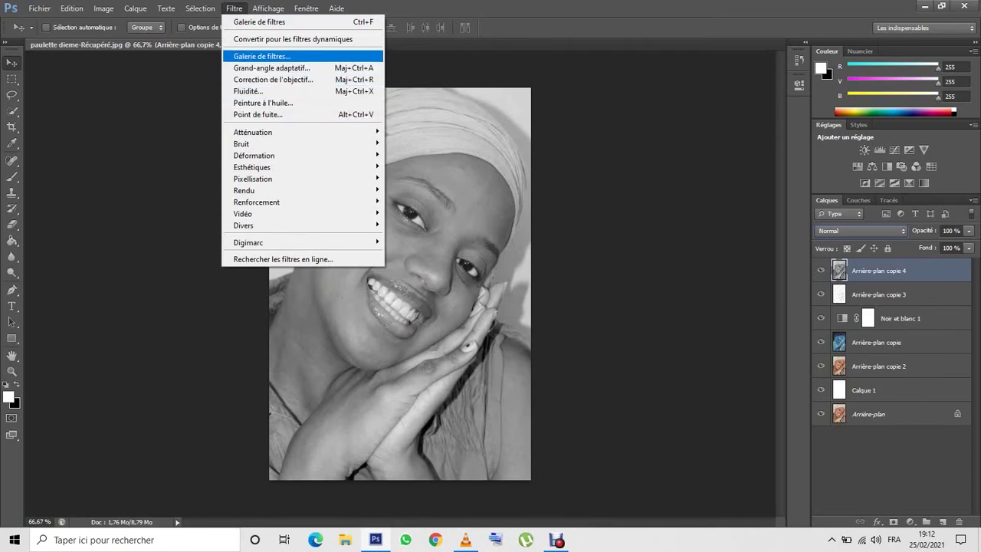
left_click(261, 56)
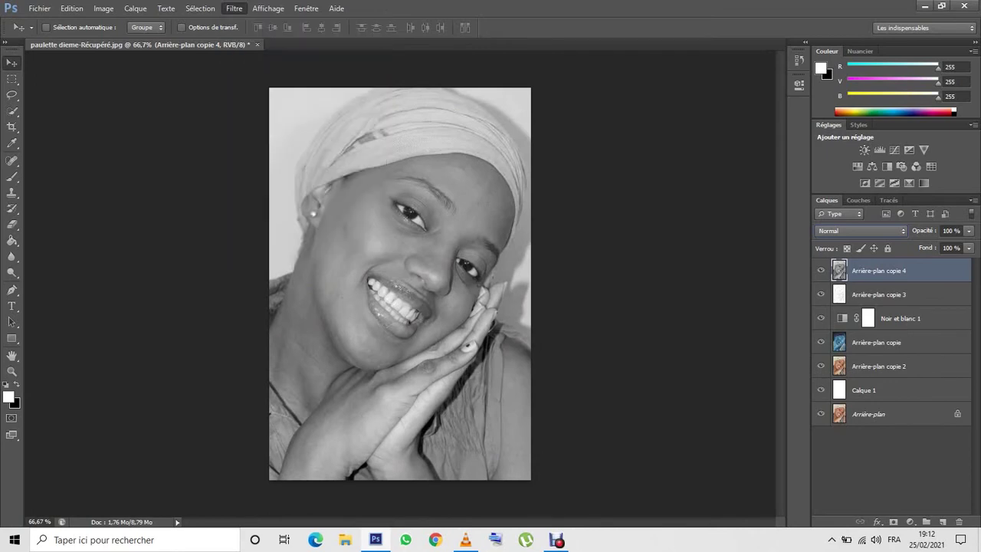
- Apply the Esquisse > Fusain charcoal filter to Arrière-plan copie 4 from the Galerie de filtres
key("ctrl+alt+f")
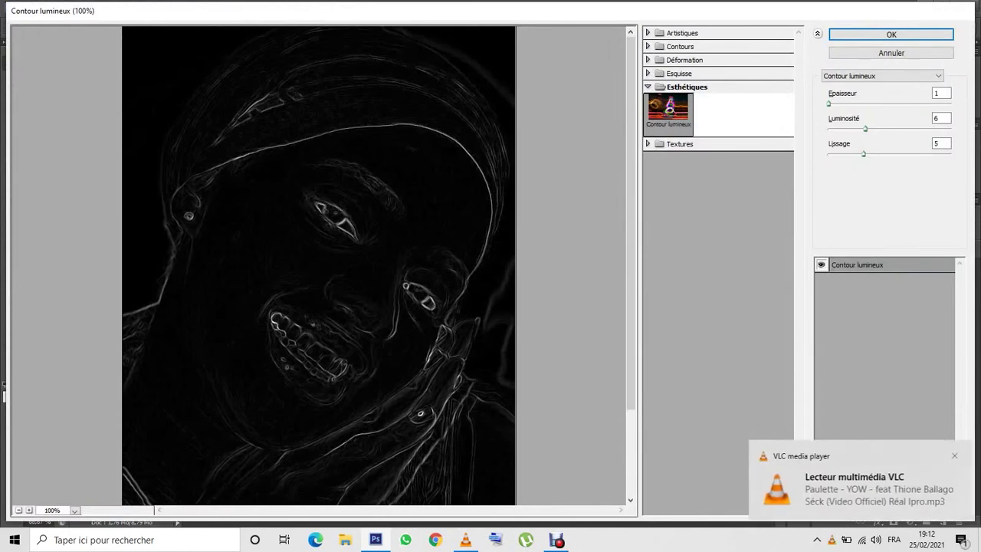
left_click(674, 60)
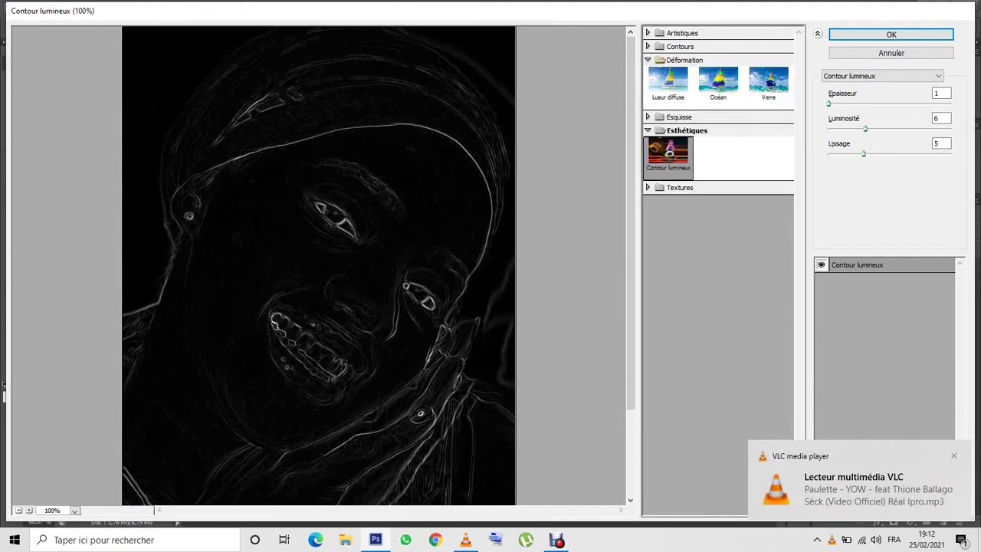
left_click(680, 45)
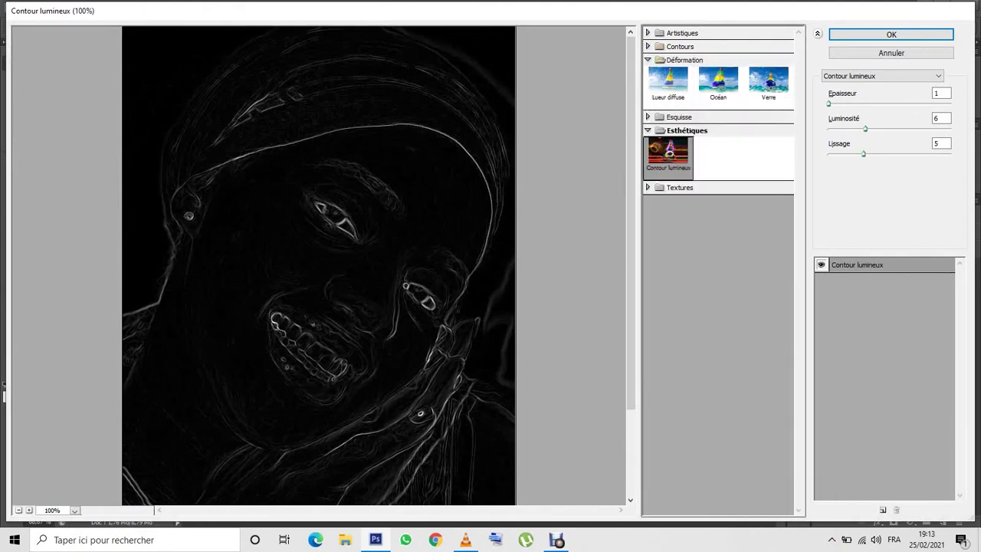
left_click(678, 59)
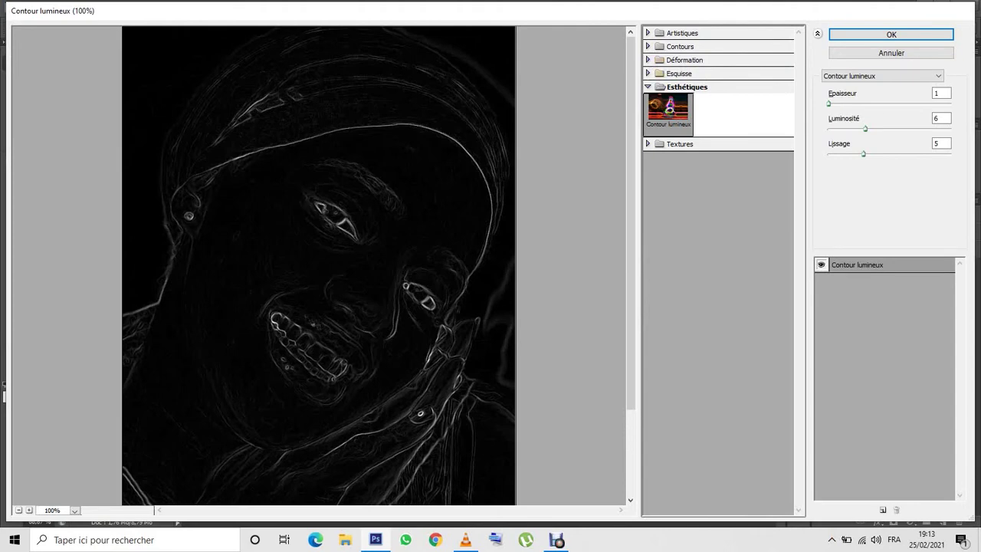
left_click(678, 73)
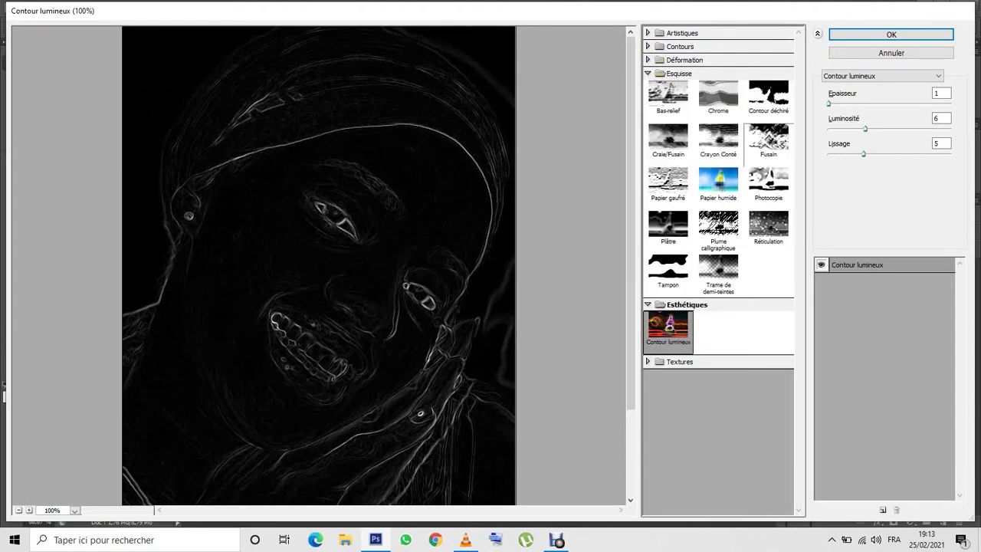
left_click(768, 138)
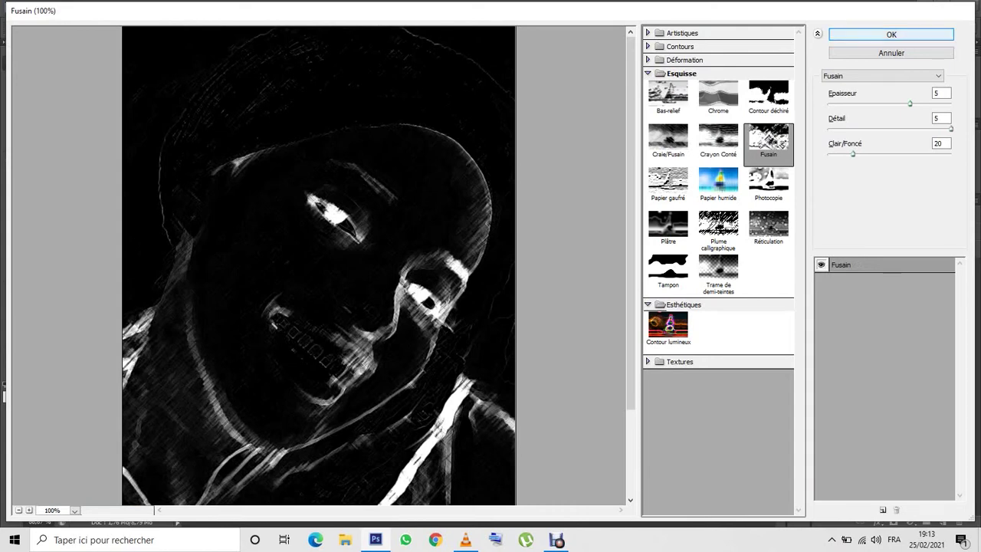
key("Return")
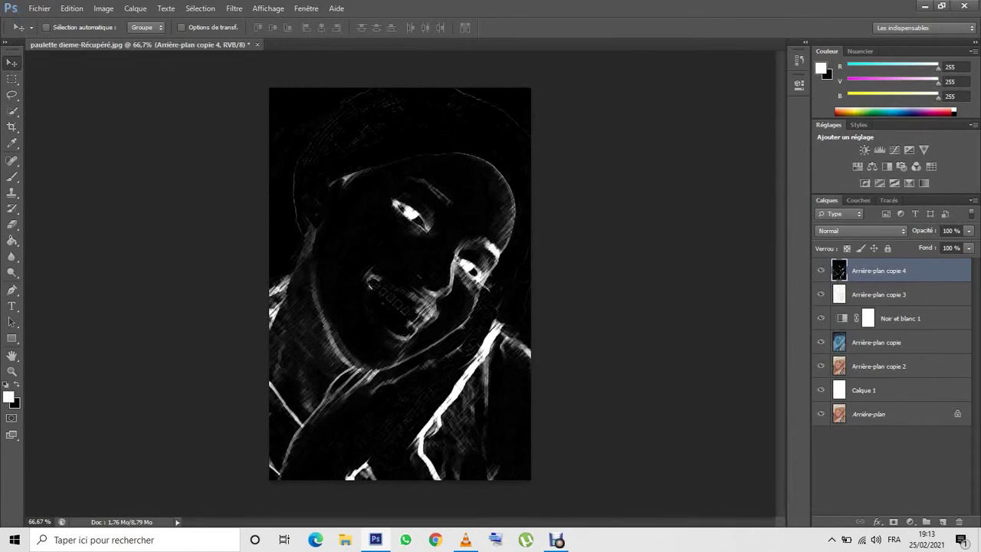
- Invert the charcoal layer, step back twice to the plain grey photo, and reset default colours
key("ctrl+i")
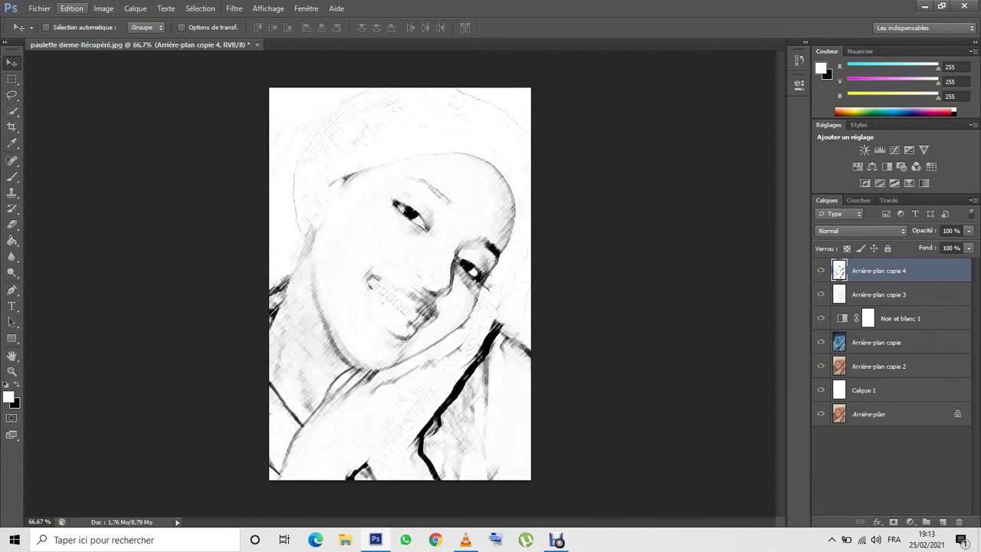
left_click(72, 8)
left_click(84, 41)
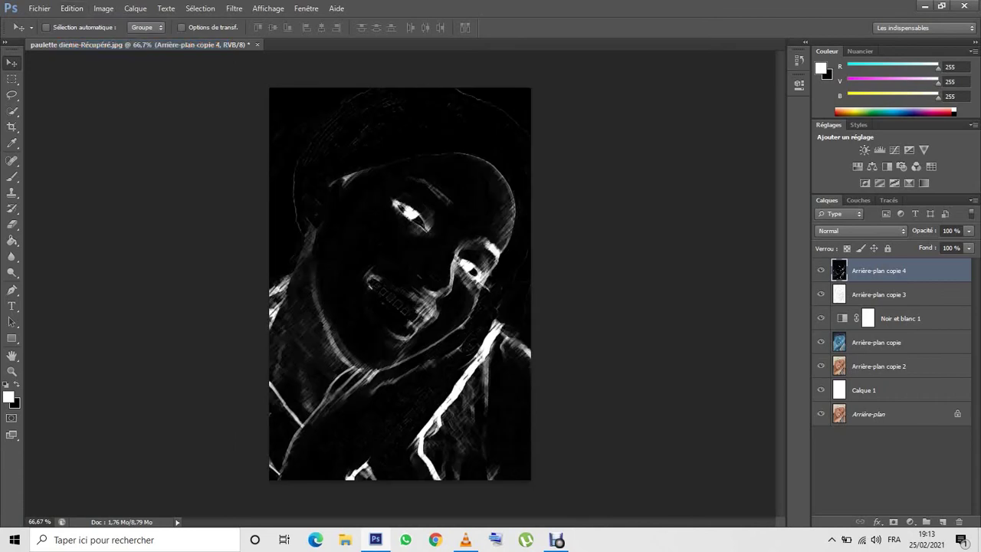
left_click(72, 8)
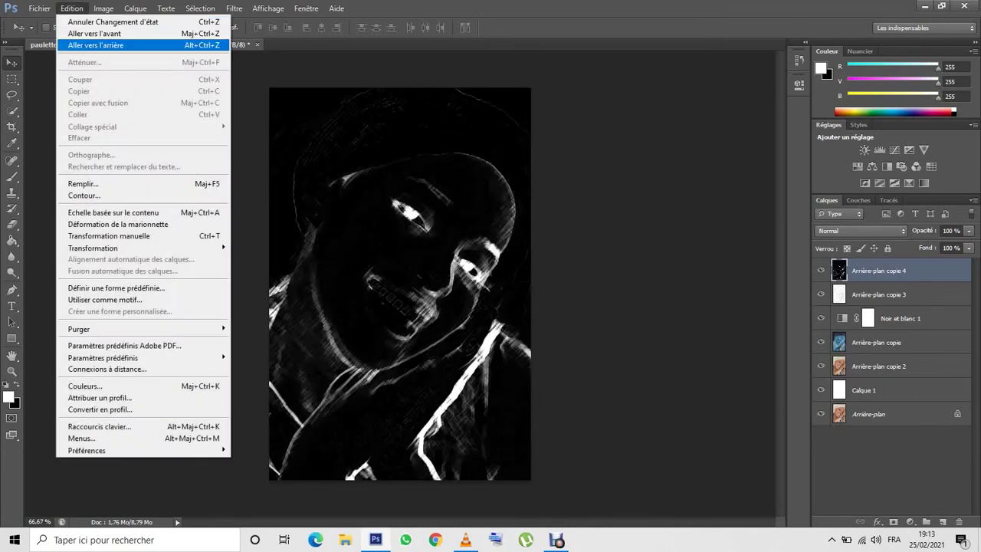
left_click(92, 45)
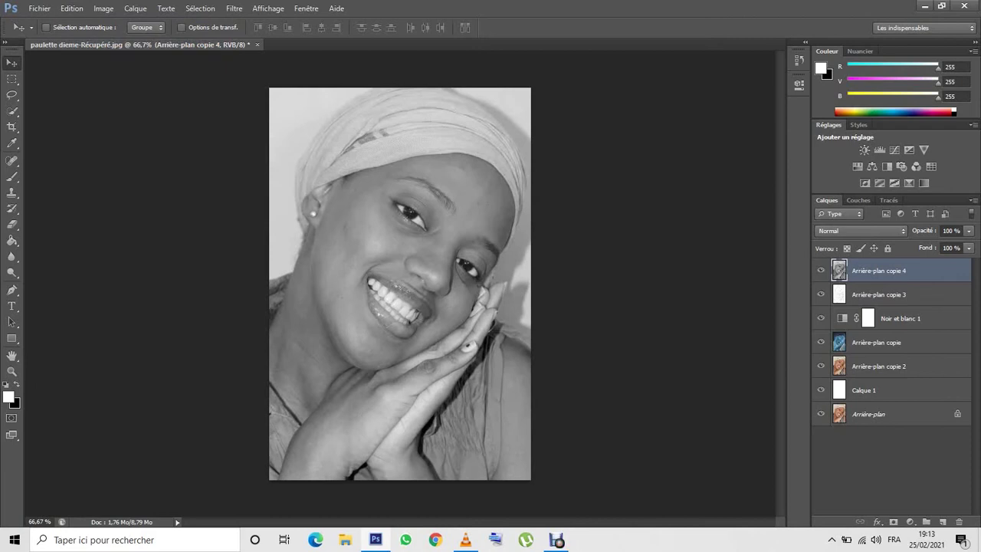
left_click(6, 384)
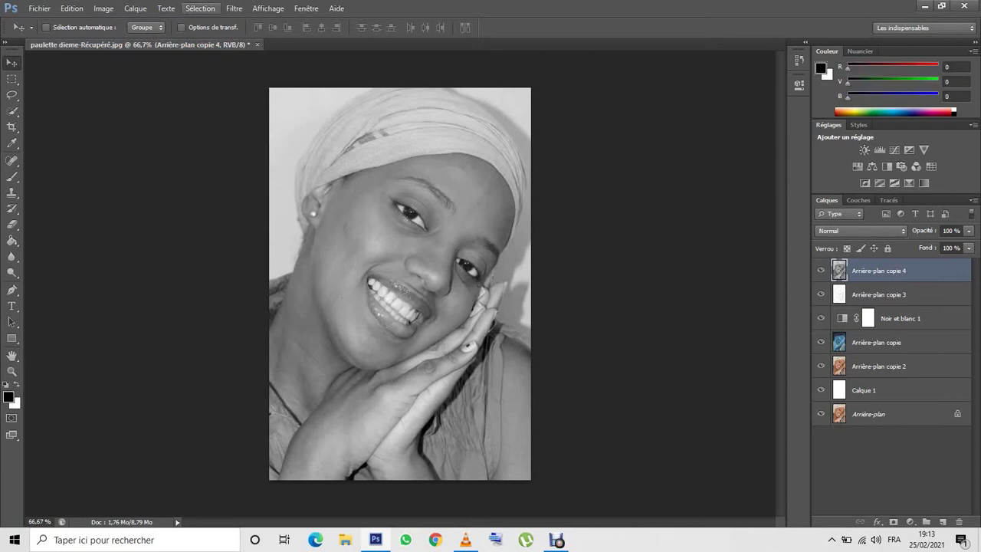
- Re-apply the Fusain charcoal filter to Arrière-plan copie 4 using black and white colours
left_click(200, 9)
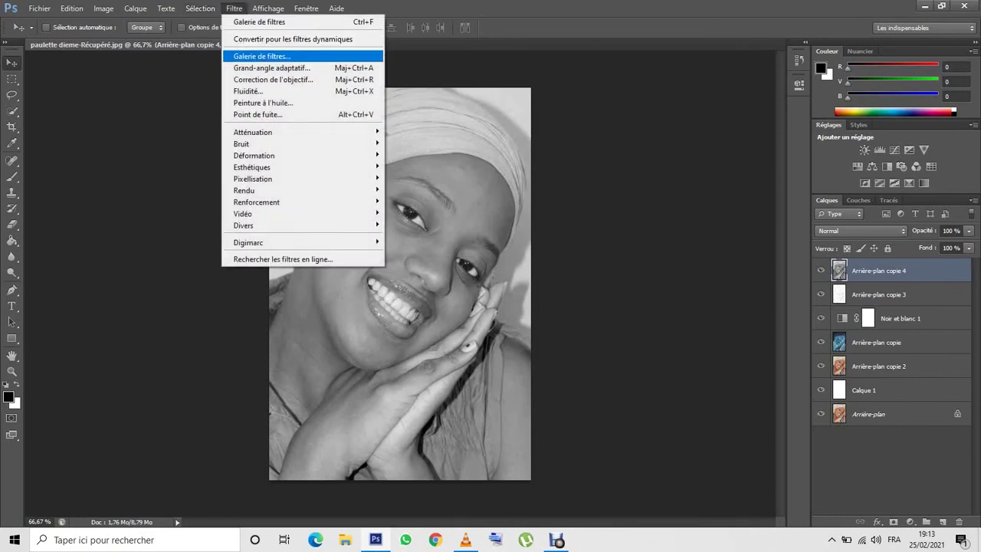
left_click(261, 56)
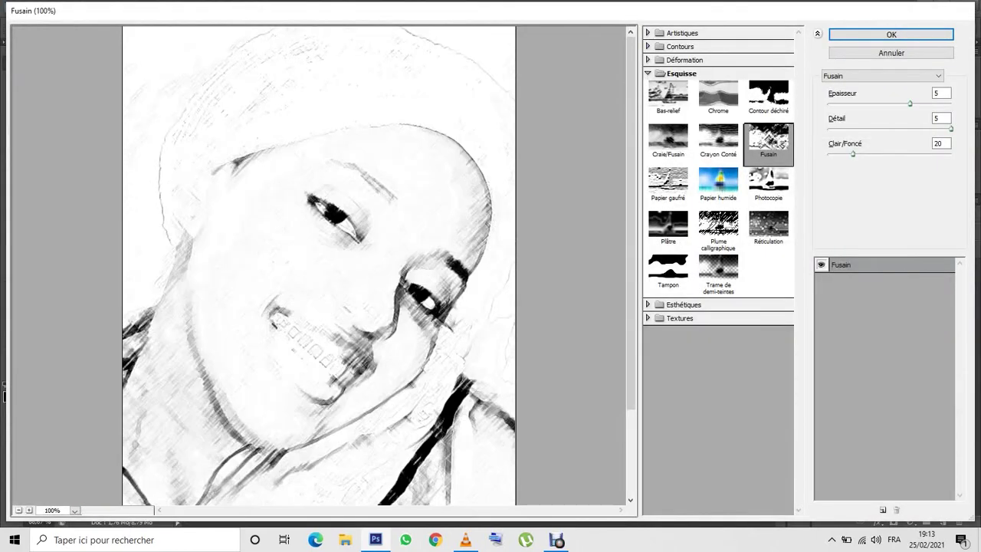
key("Return")
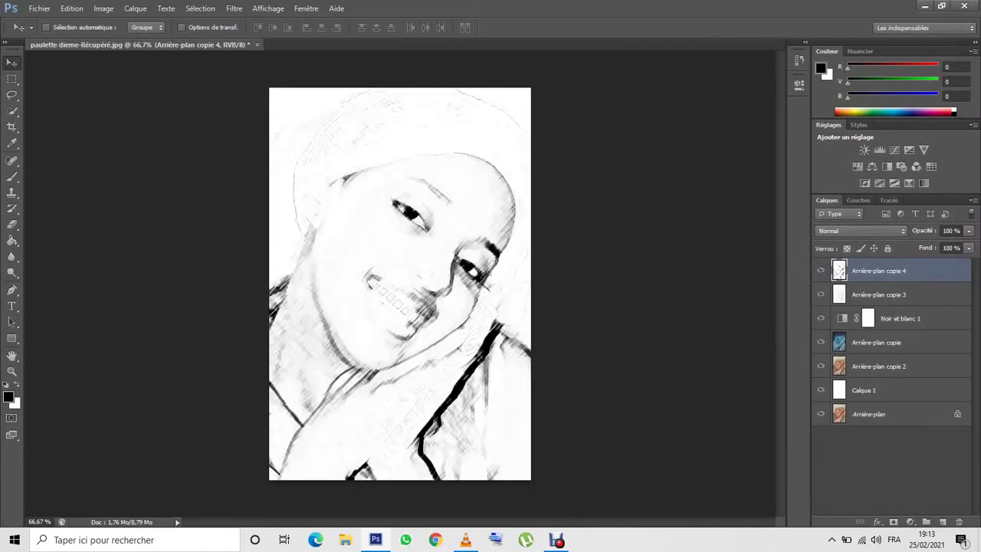
- Switch Arrière-plan copie 4's blend mode to Produit (Multiply)
left_click(860, 230)
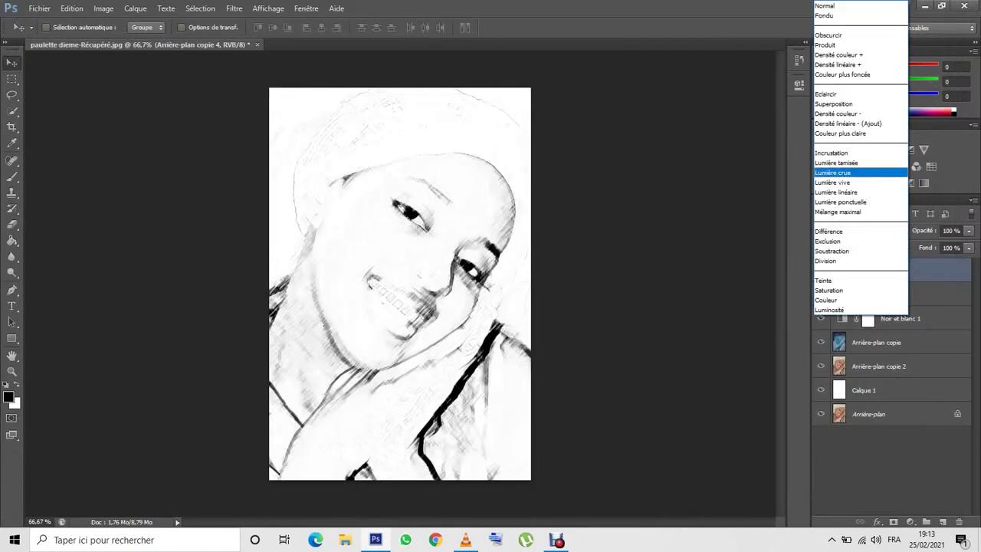
left_click(826, 44)
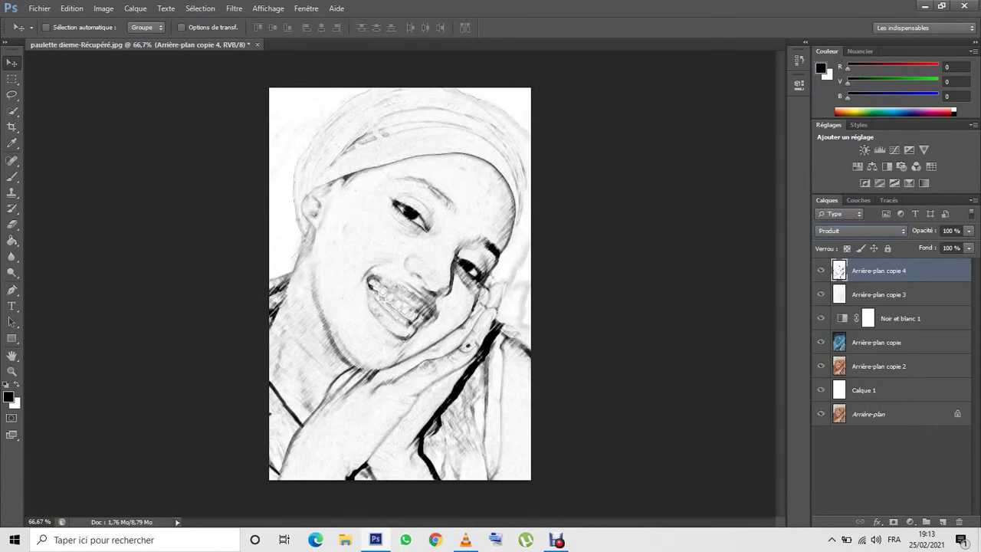
left_click(950, 230)
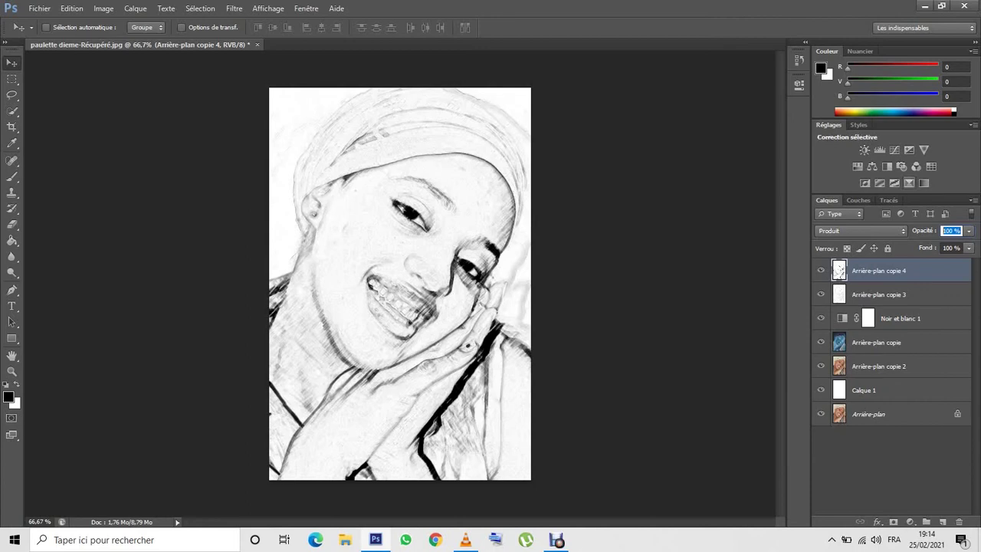
- Lower the sketch layer to 80% opacity, try Couleur plus foncée, then return to Produit
key("Down")
key("Down")
key("Down")
key("Down")
key("Down")
key("Down")
key("Down")
key("Down")
key("Down")
key("Down")
key("Down")
key("Down")
key("Down")
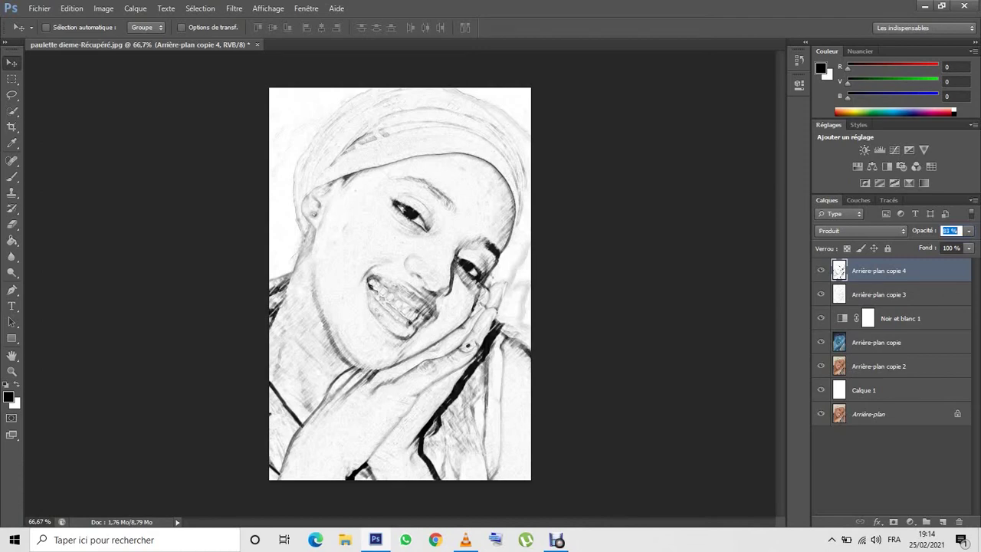
key("shift+plus")
key("shift+plus")
key("shift+plus")
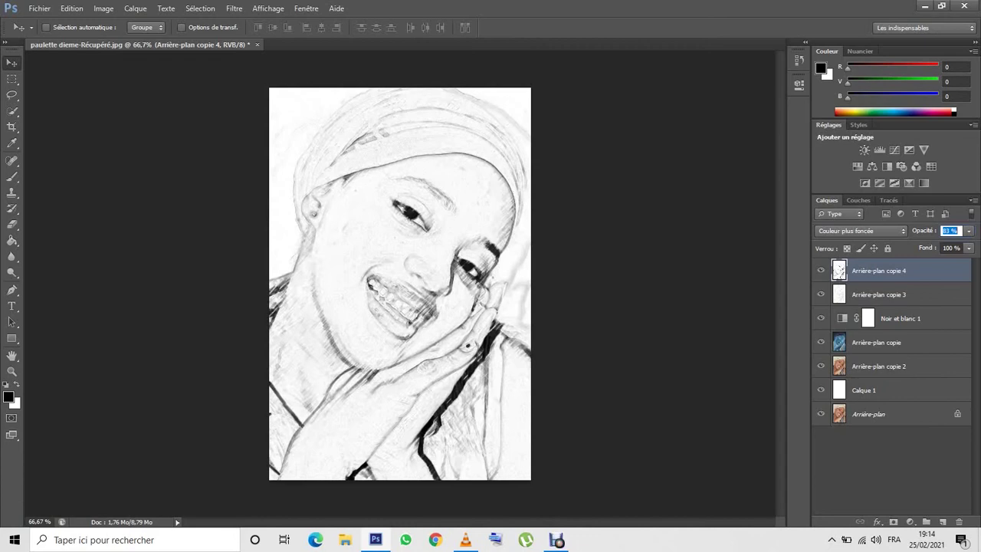
key("Down")
key("Down")
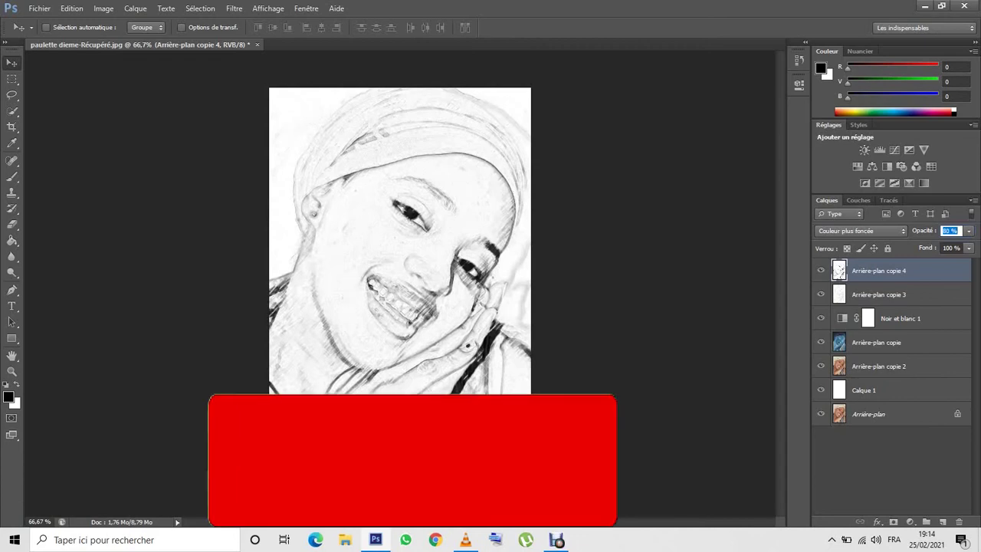
left_click(859, 230)
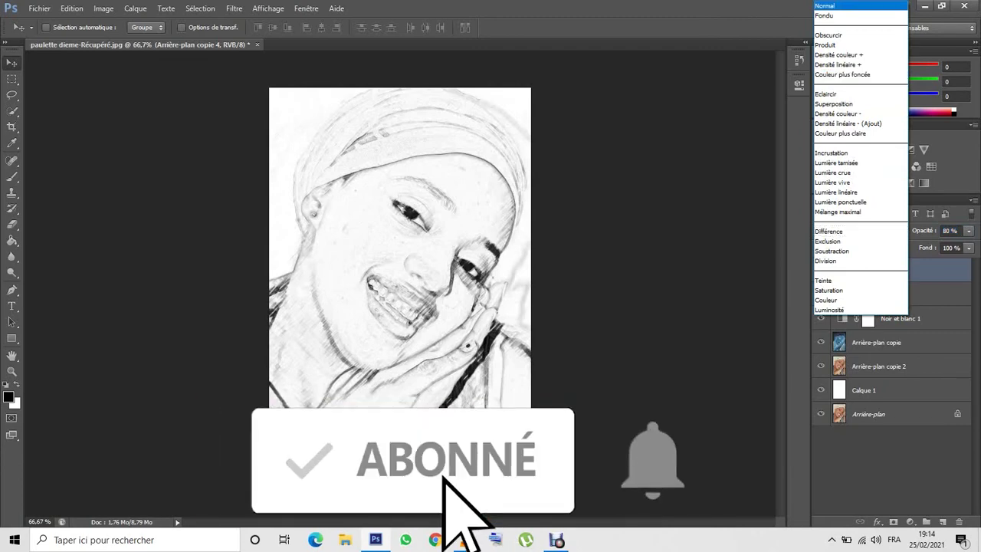
left_click(825, 44)
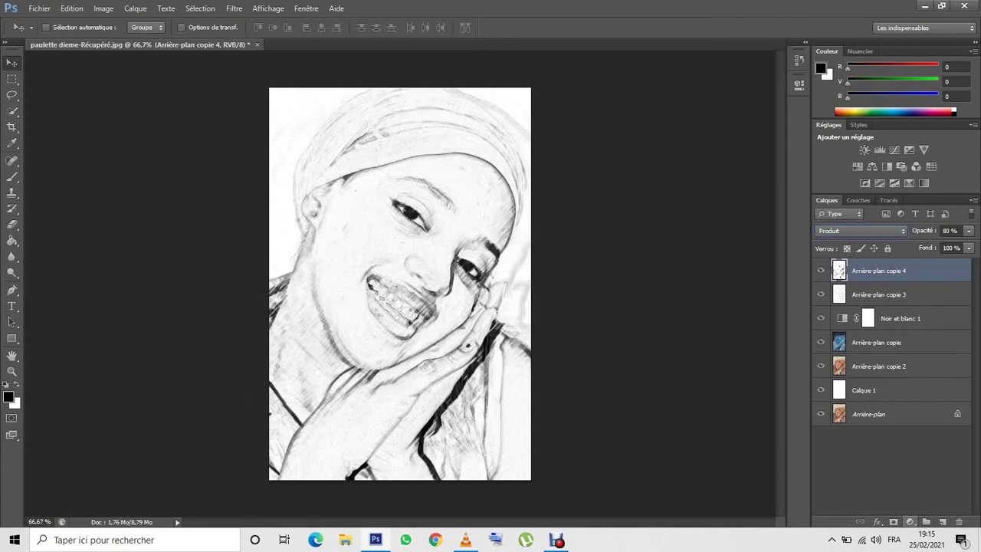
- Add a white layer mask to Arrière-plan copie 4 and choose a soft round brush
left_click(893, 521)
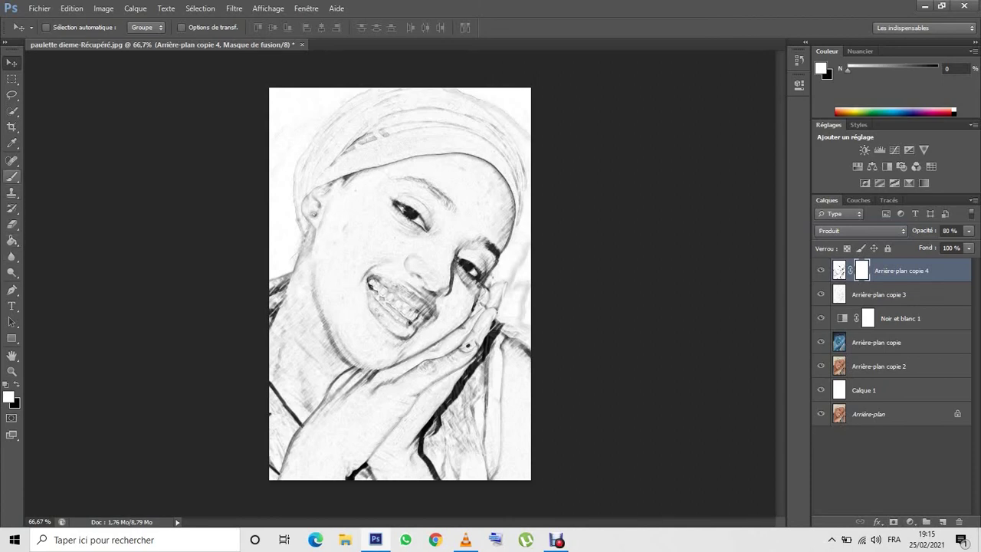
left_click(11, 177)
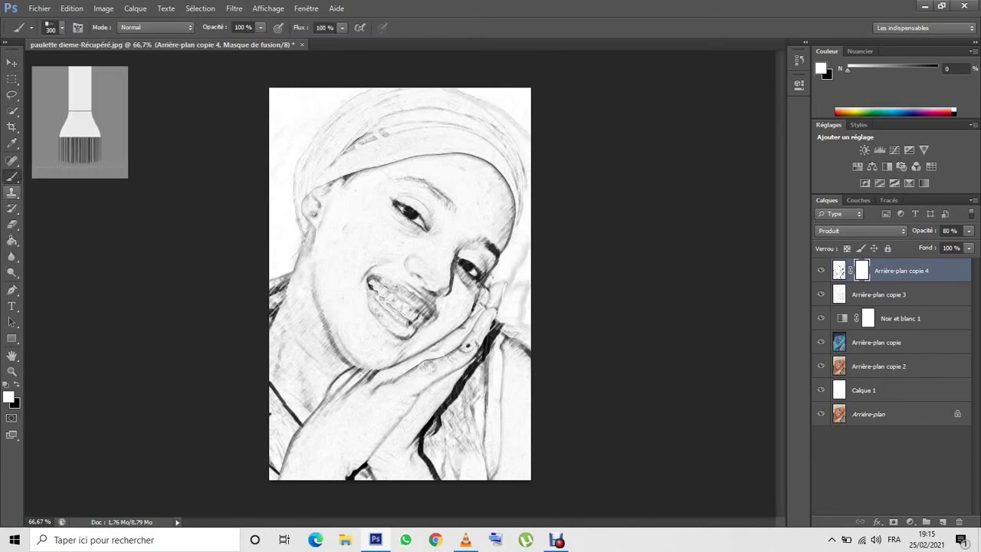
right_click(343, 234)
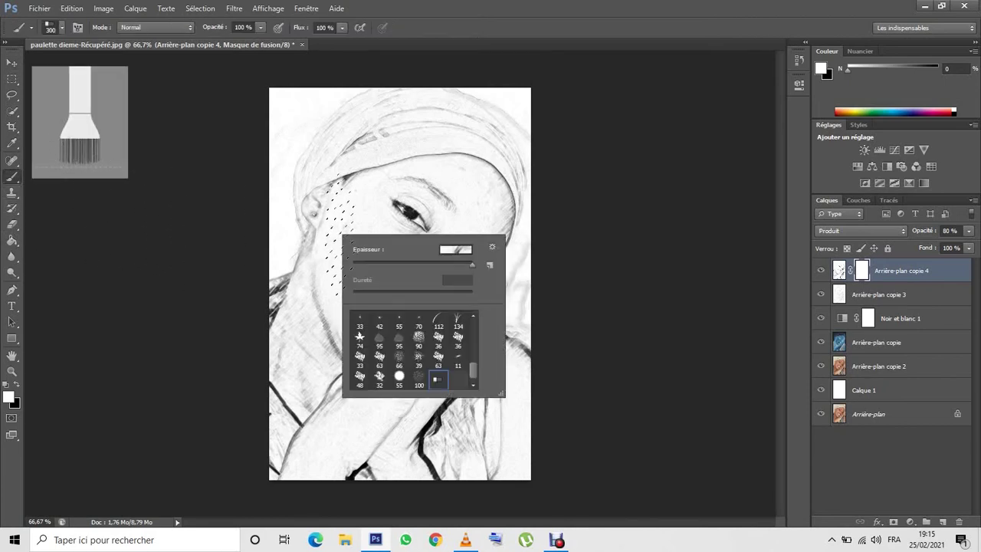
scroll(414, 349, "up", 5)
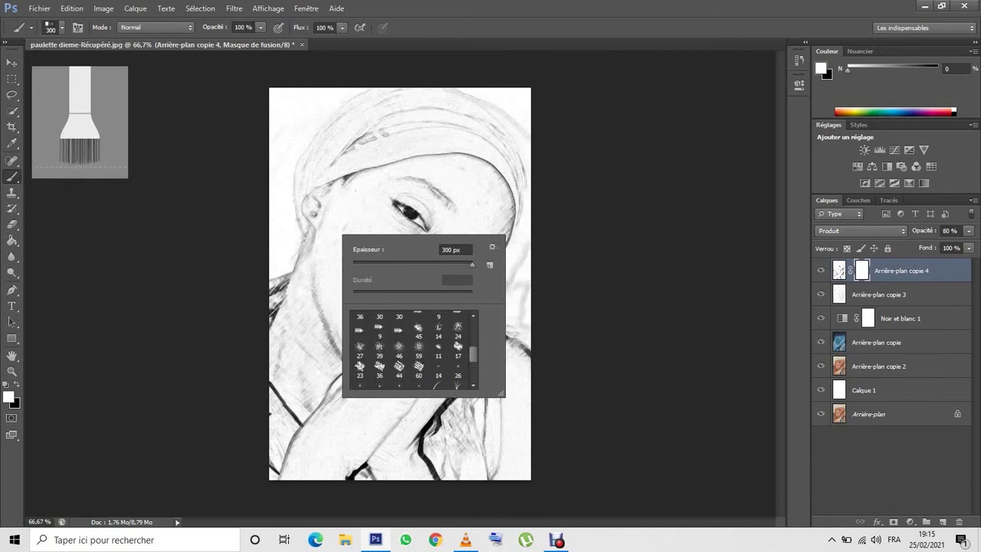
scroll(414, 348, "up", 5)
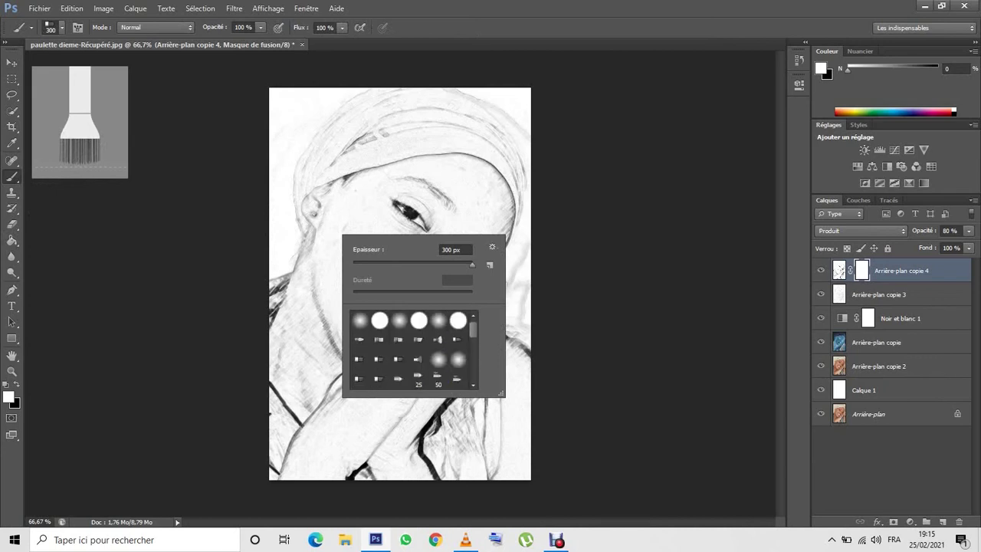
left_click(361, 320)
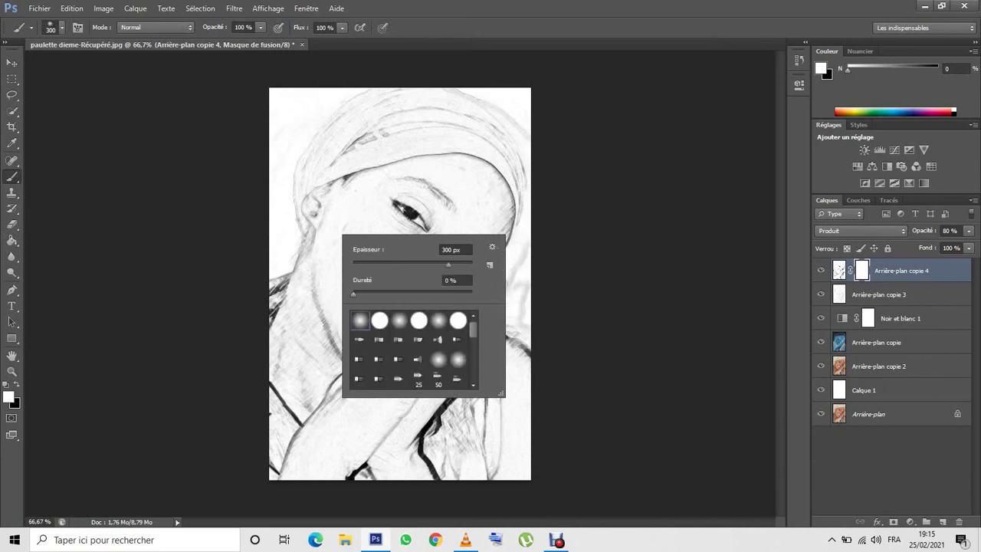
- Set the brush to 32 px size with 58% hardness
type("106")
key("Return")
key("Tab")
type("58")
key("Return")
key("shift+Tab")
type("32")
key("Return")
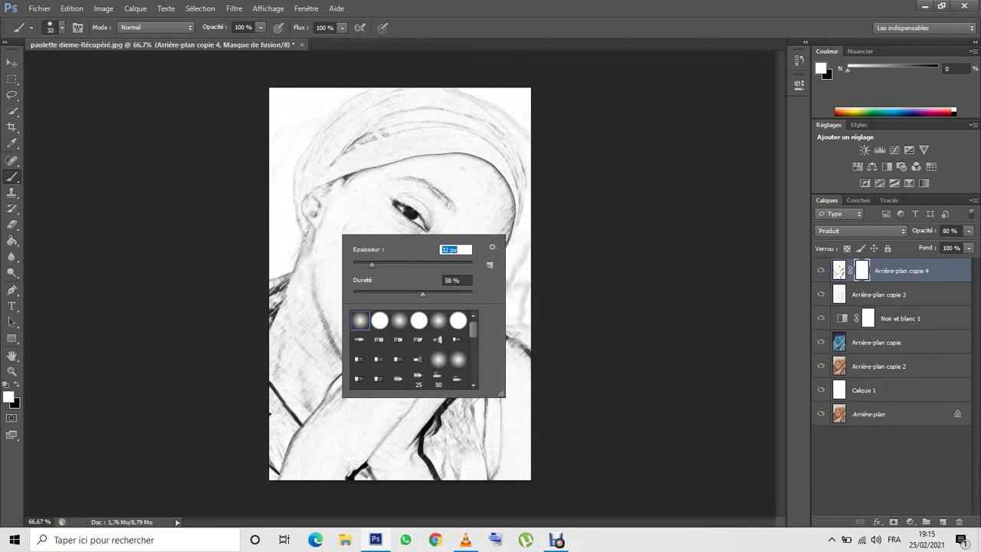
key("Return")
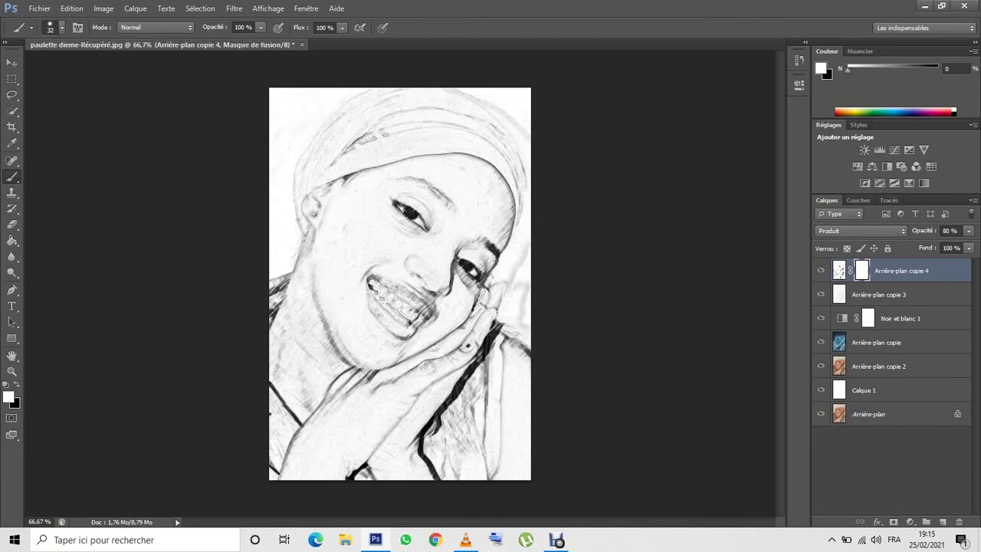
- Zoom in on the eyes and set a 16 px brush at 6% opacity painting in black
scroll(416, 230, "up", 2)
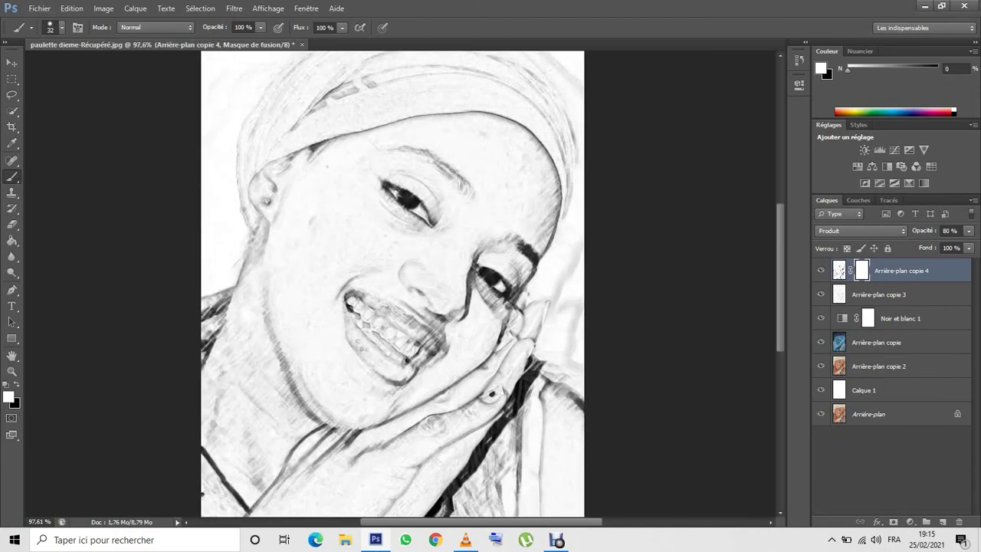
scroll(421, 230, "up", 2)
scroll(435, 215, "up", 1)
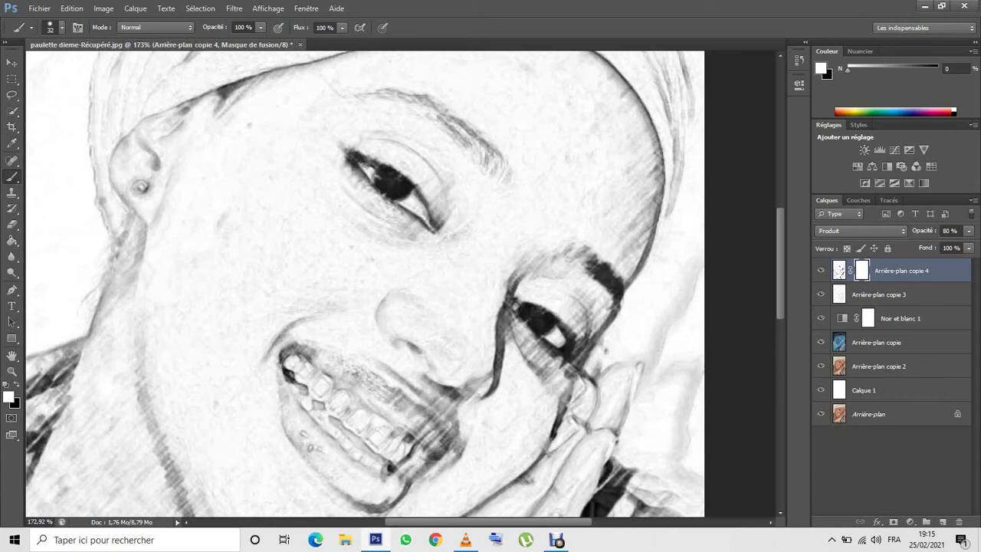
right_click(376, 162)
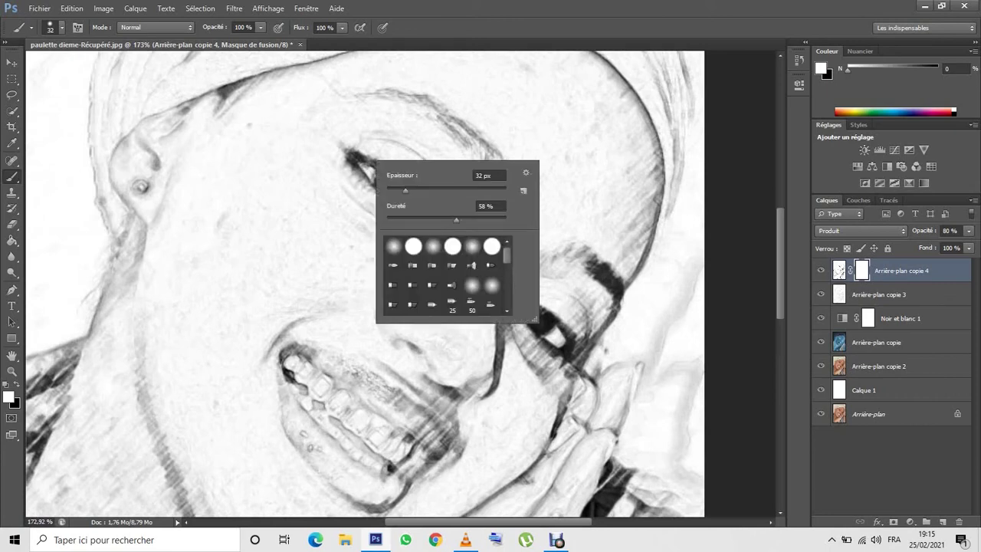
left_click_drag(402, 175, 390, 175)
key("Return")
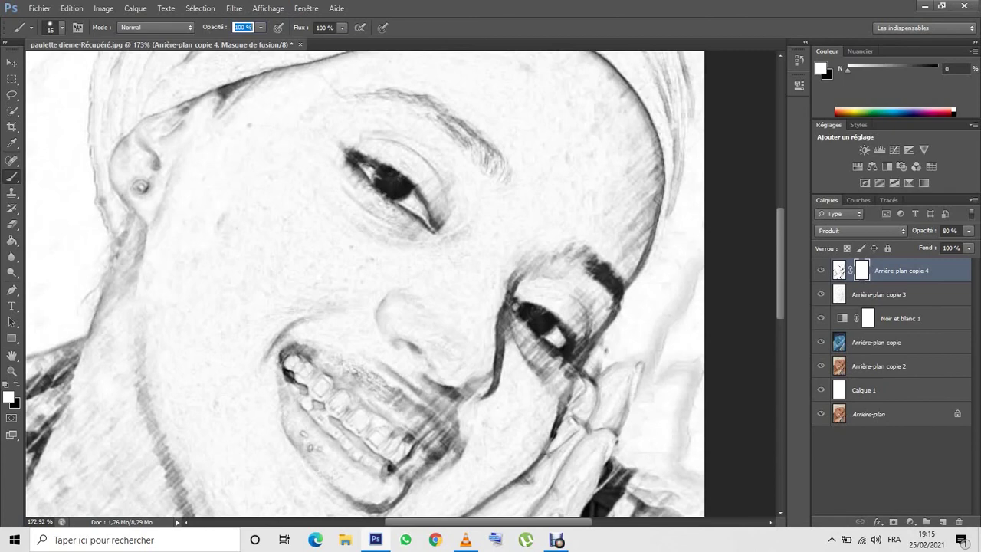
type("6")
key("Return")
key("x")
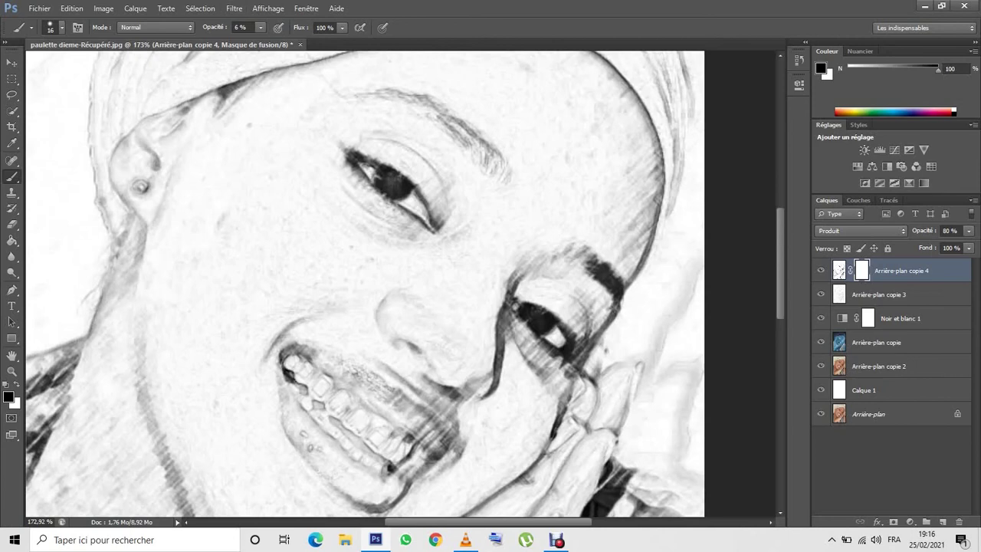
- Raise the brush opacity to 100% and paint over the left and right eyes on the mask
key("3")
key("4")
key("0")
left_click(391, 181)
mouse_move(392, 168)
left_mouse_down()
mouse_move(405, 188)
mouse_move(391, 193)
mouse_move(382, 167)
mouse_move(378, 190)
mouse_move(389, 195)
left_mouse_up()
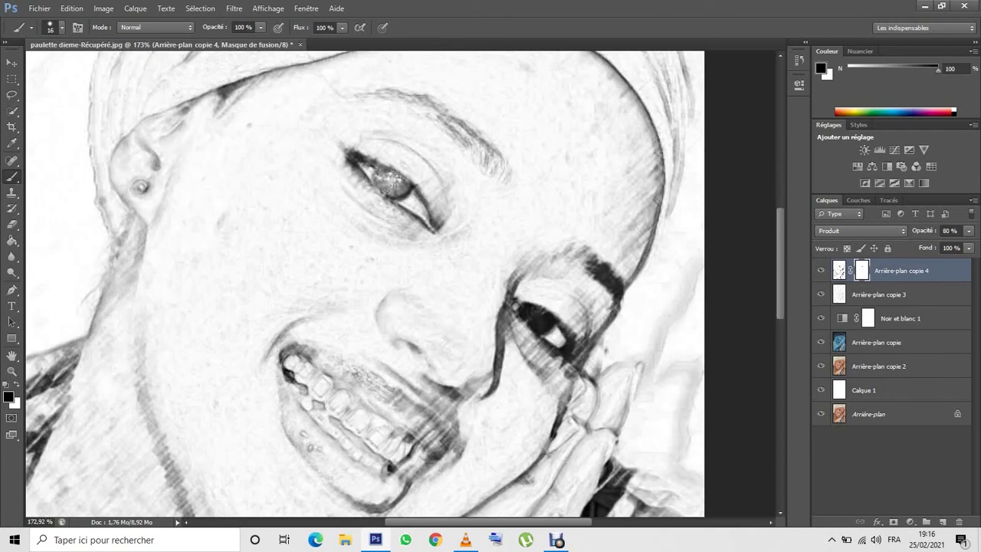
mouse_move(527, 306)
left_mouse_down()
mouse_move(543, 322)
mouse_move(555, 318)
mouse_move(536, 341)
mouse_move(527, 307)
mouse_move(529, 328)
left_mouse_up()
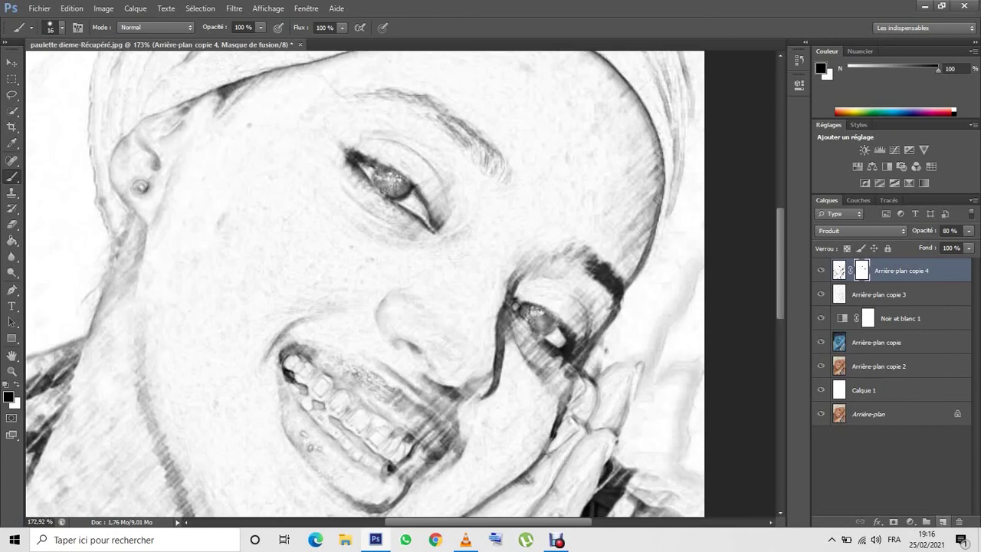
- Add a new empty layer Calque 2 and paint faint 6% strokes darkening the eyebrow
left_click(942, 522)
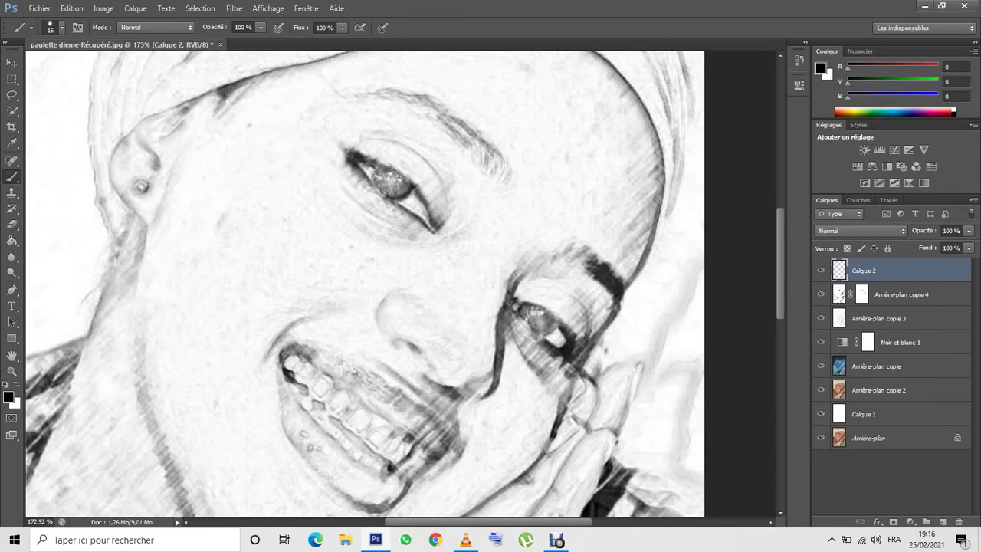
key("Return")
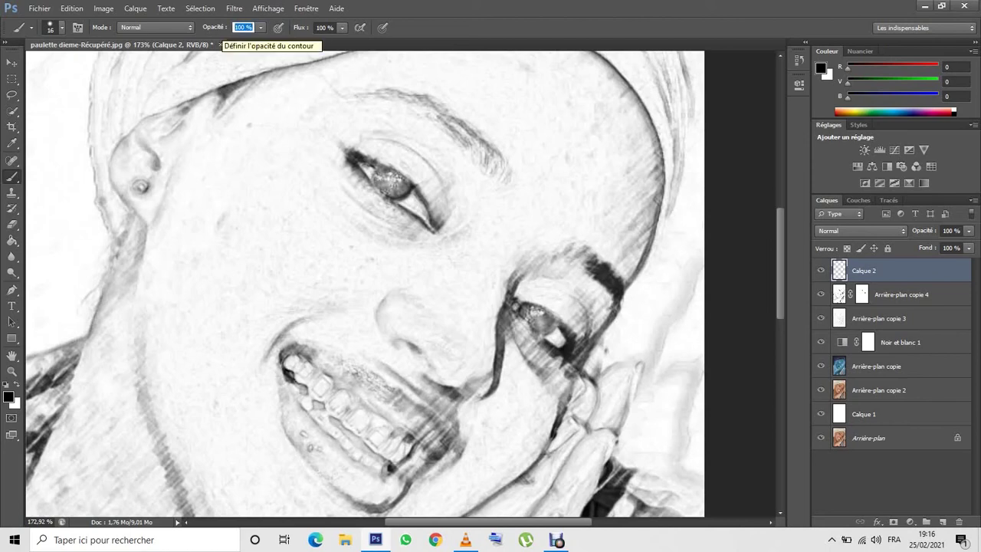
type("6")
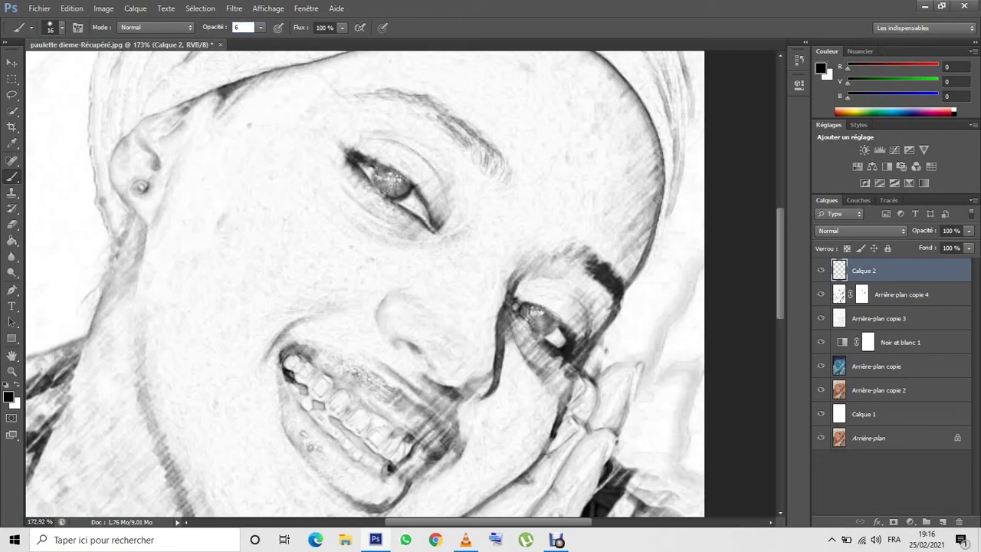
key("Return")
left_click_drag(582, 245, 524, 270)
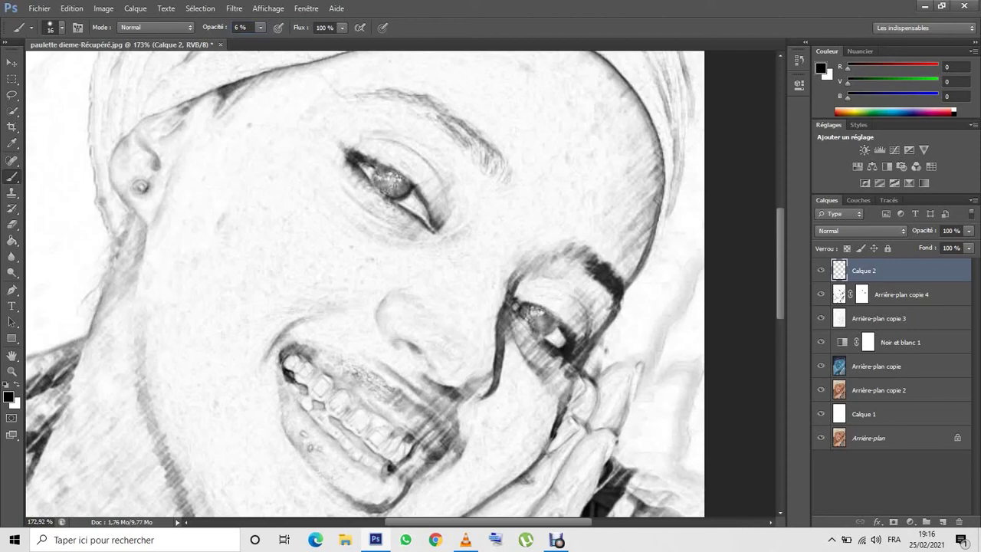
left_click_drag(499, 170, 501, 220)
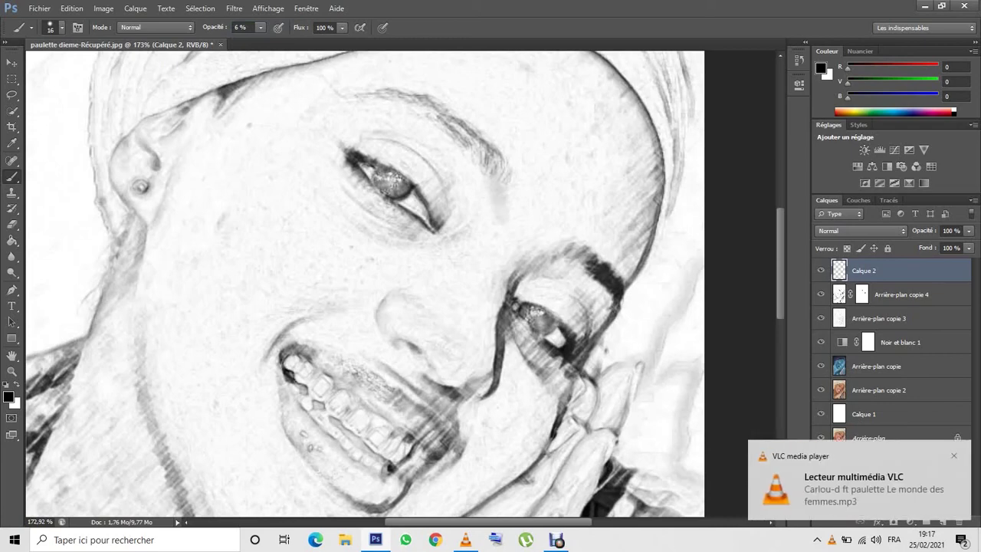
left_click_drag(497, 150, 503, 214)
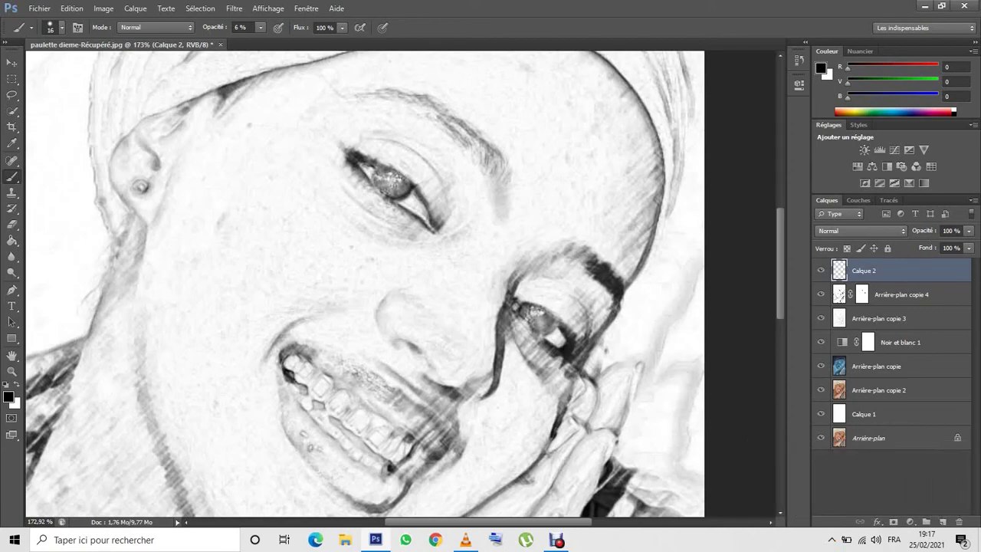
- Zoom out to fit, then with the Move tool select Calque 2 through Arrière-plan copie 2
key("ctrl+minus")
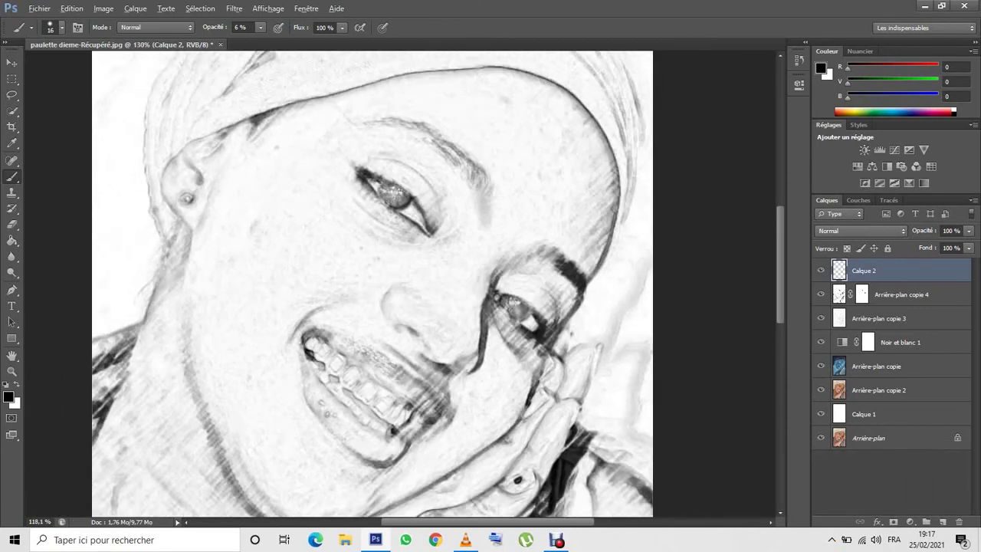
key("ctrl+minus")
key("ctrl+minus")
scroll(399, 283, "down", 1)
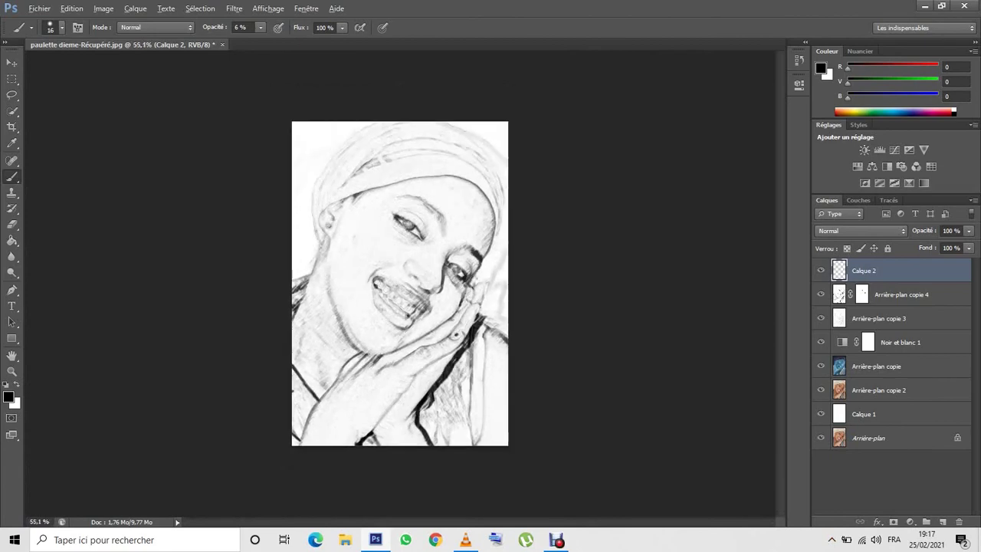
scroll(399, 284, "up", 1)
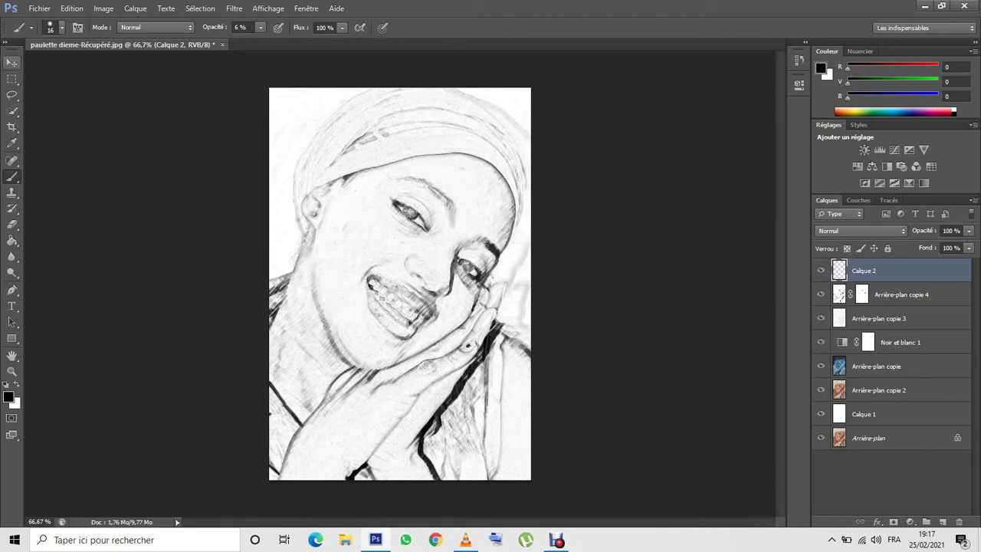
left_click(11, 62)
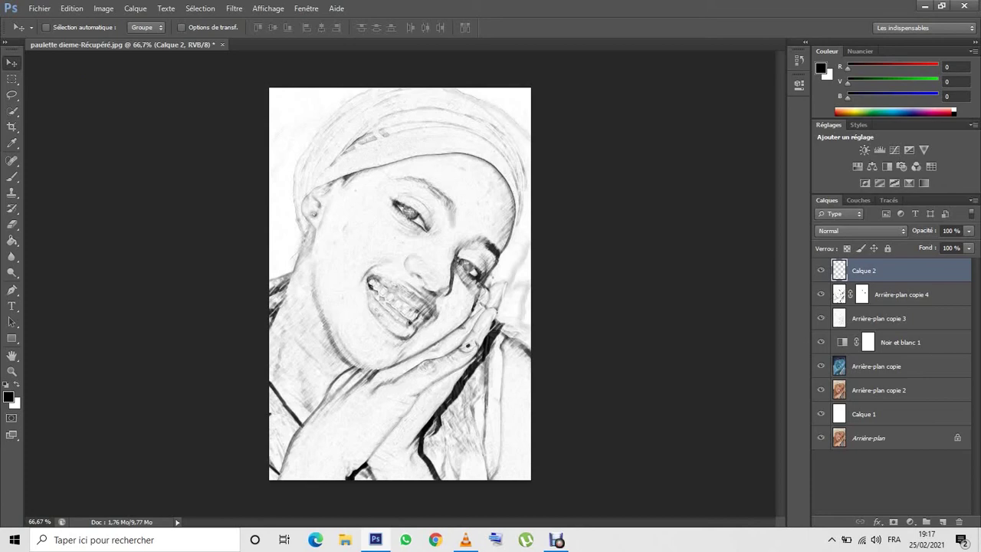
left_click(878, 390, "shift")
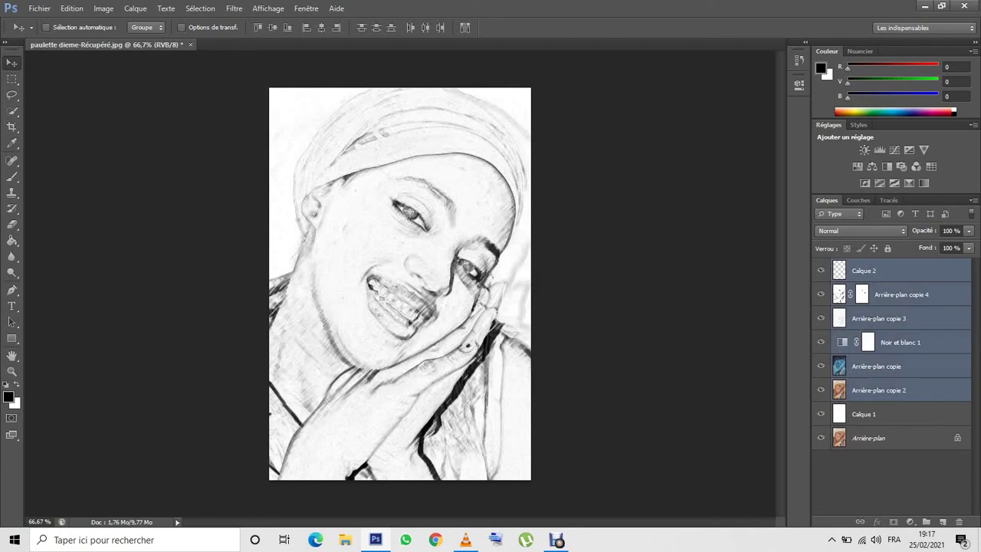
- Group the selected layers into Groupe 1 and give it an inverted black mask
key("ctrl+g")
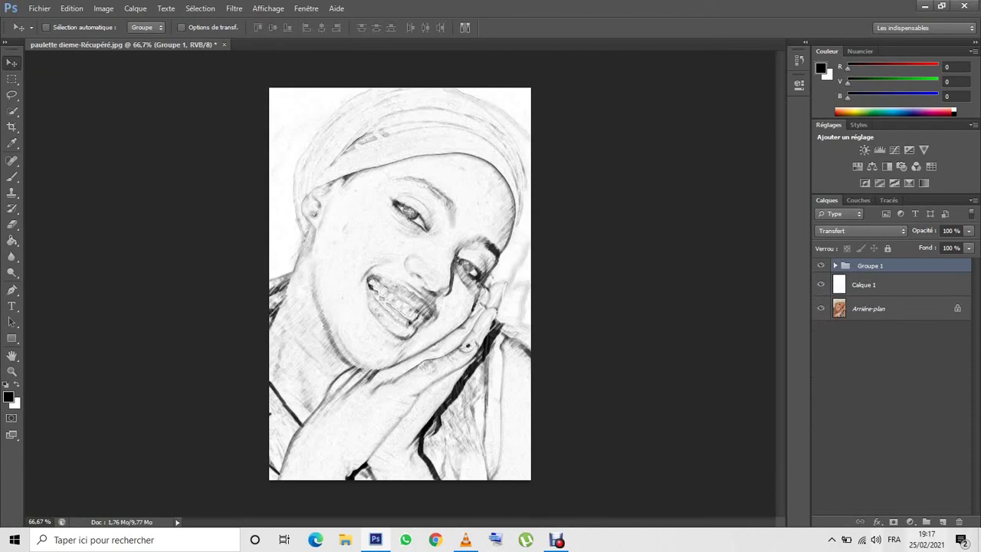
left_click(910, 521)
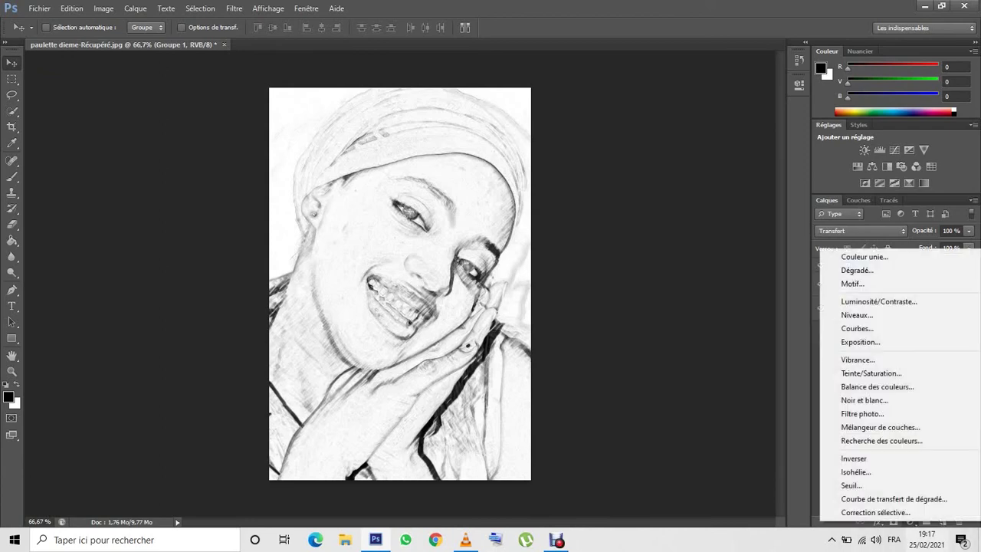
key("Escape")
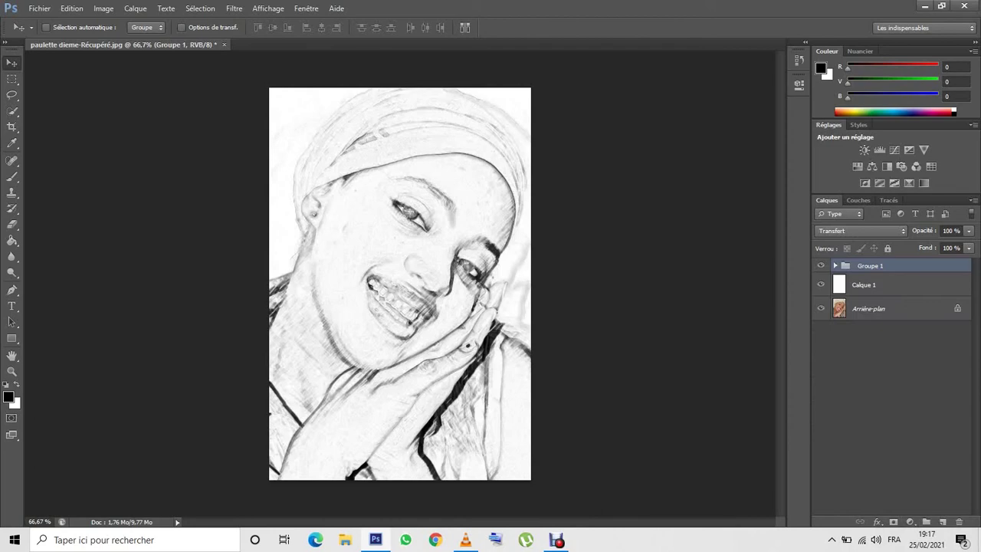
left_click(893, 521)
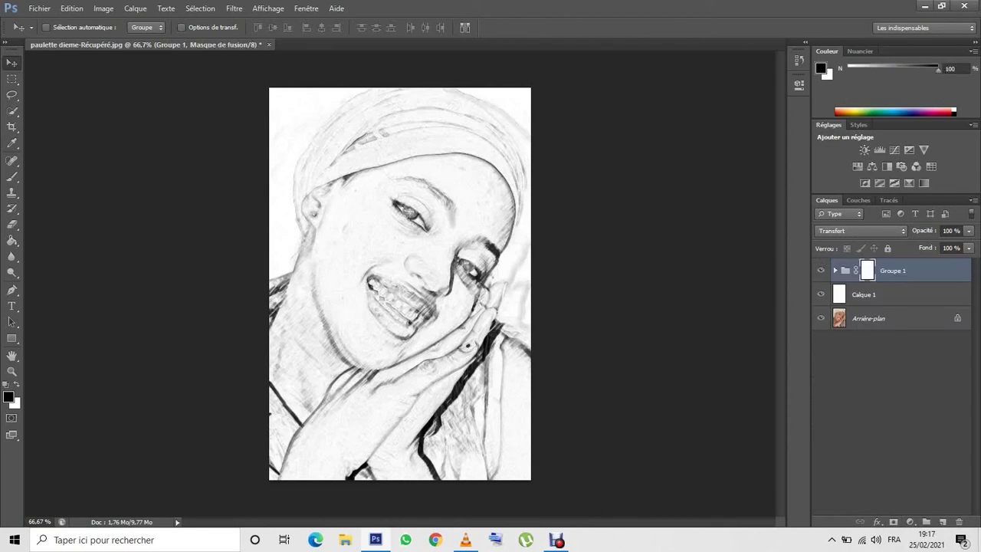
key("ctrl+i")
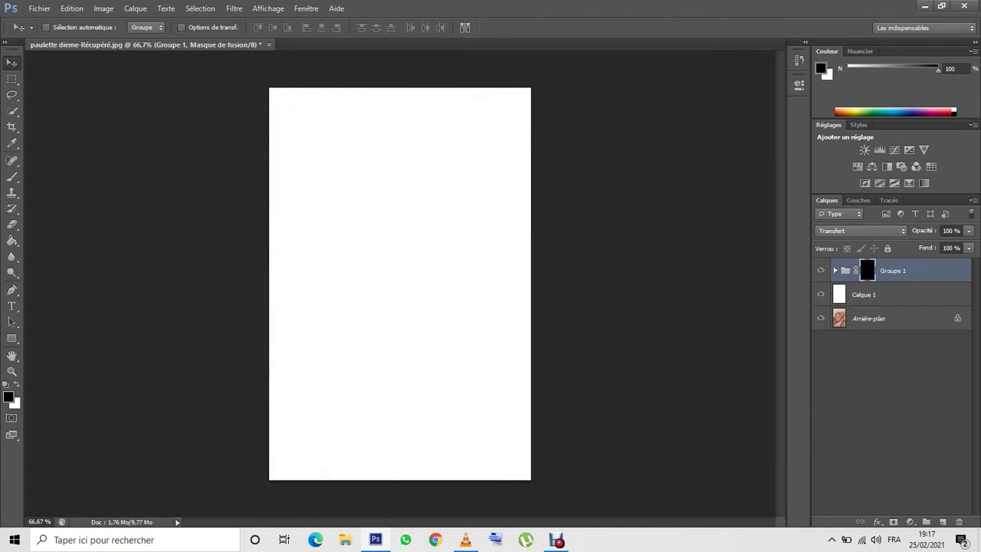
right_click(372, 162)
key("Escape")
- Choose a bristle brush tip at 300 px and 100% opacity, with white as the painting colour
left_click(12, 176)
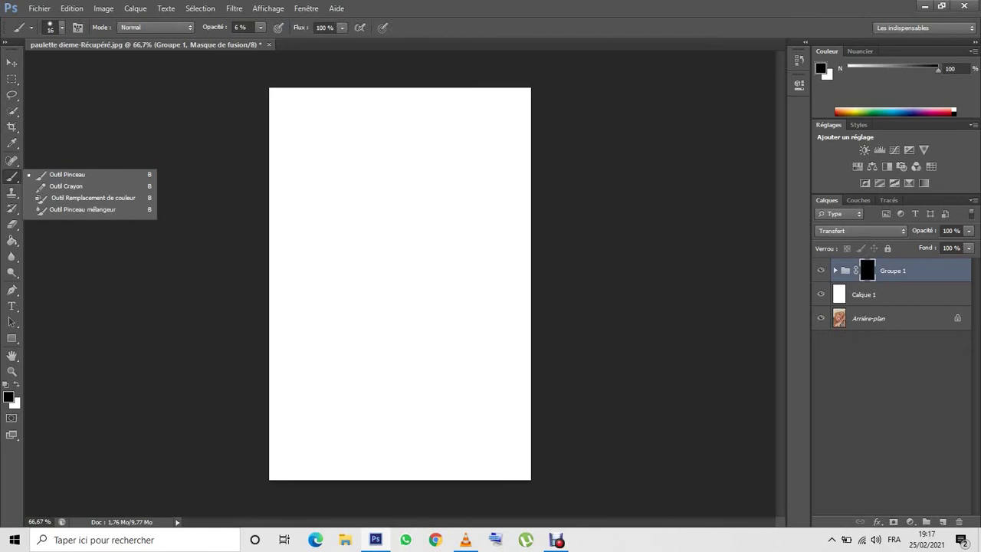
right_click(468, 170)
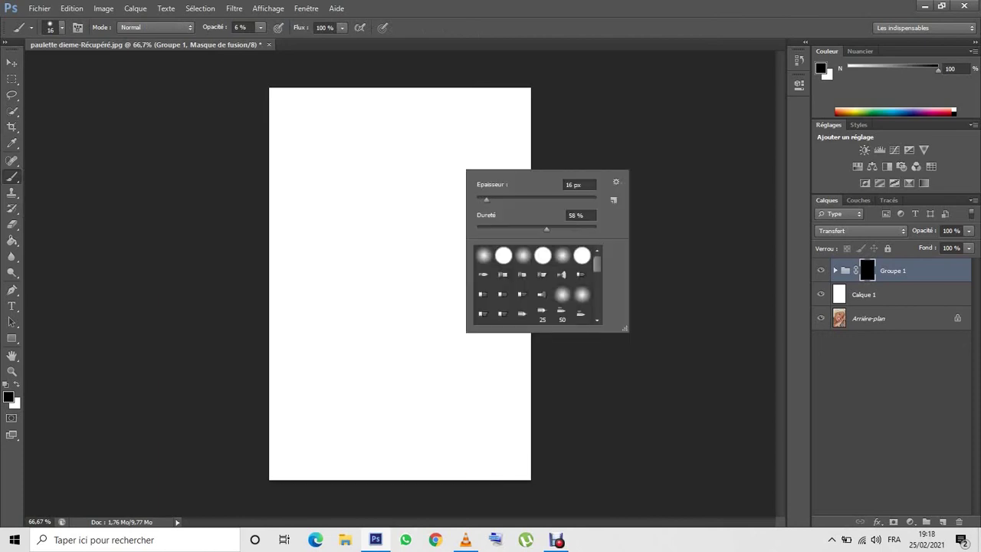
scroll(537, 285, "down", 10)
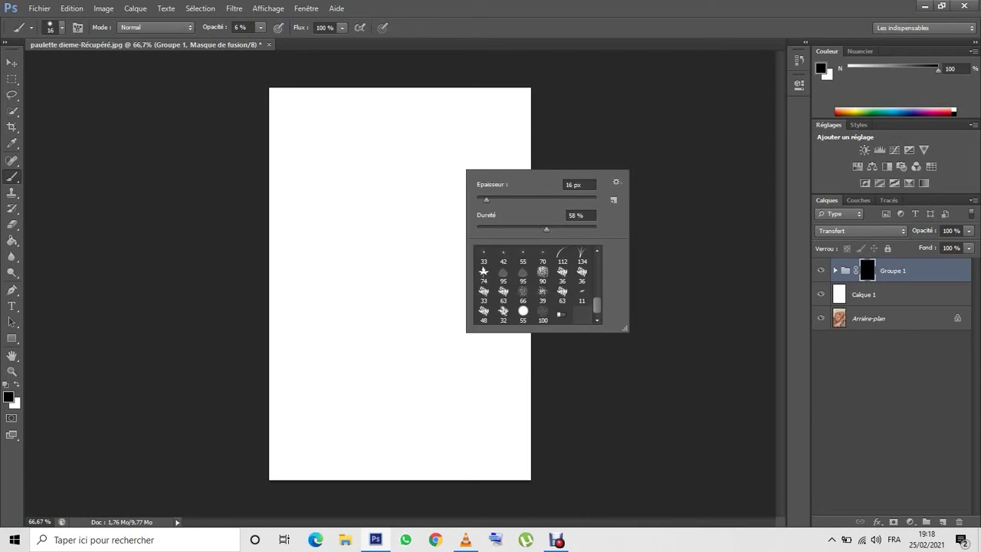
left_click(561, 315)
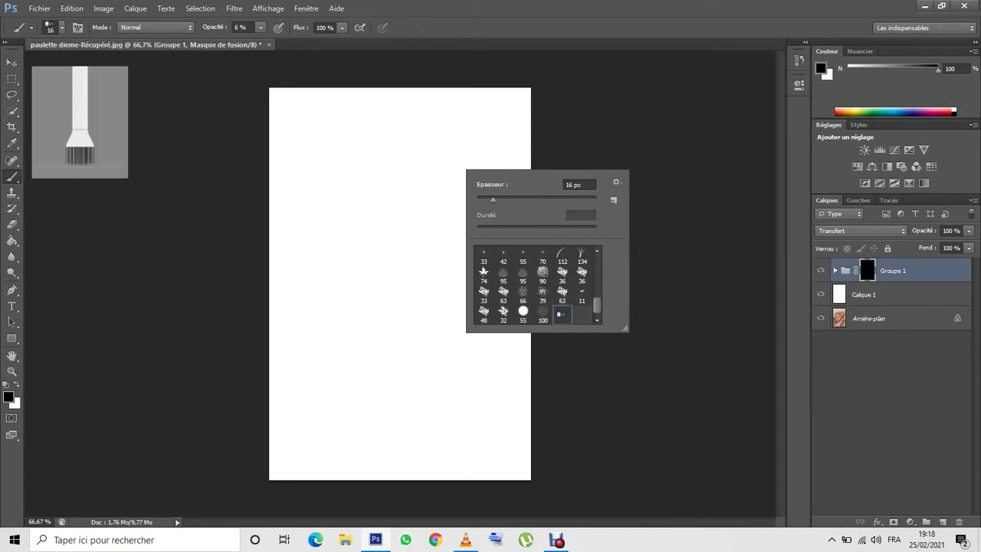
type("300")
key("Return")
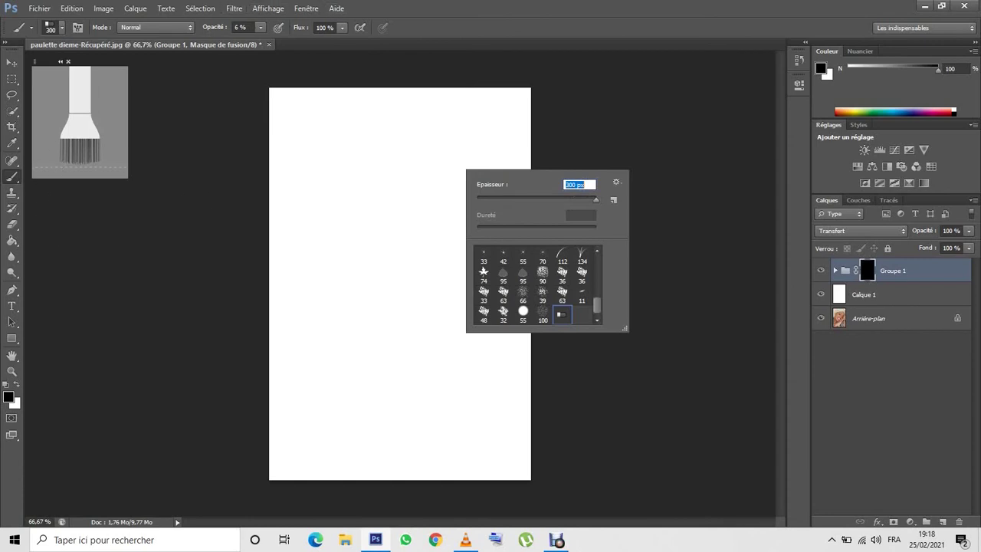
left_click(242, 27)
type("100")
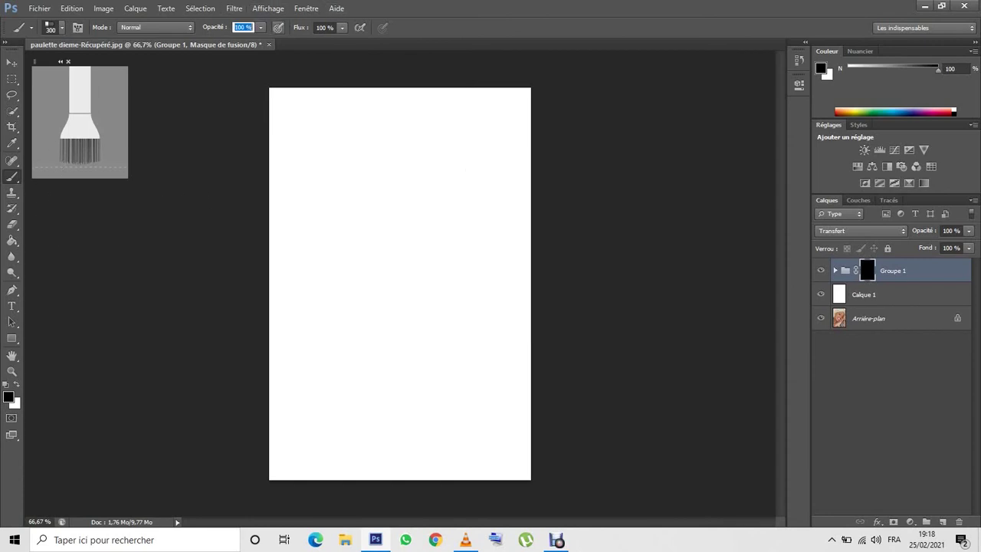
key("Return")
key("x")
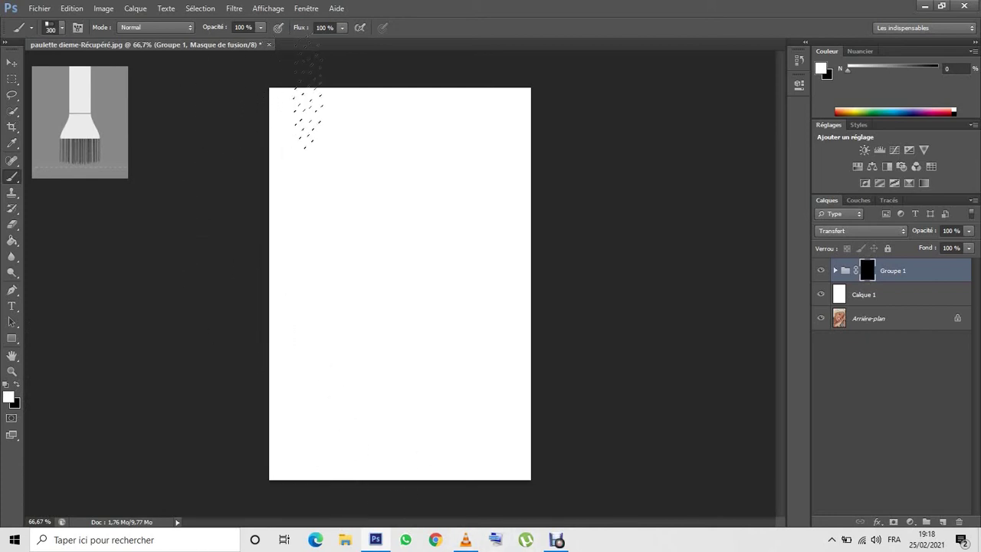
- Paint white on Groupe 1's mask to reveal the sketch over the face, neck, collar and chest
mouse_move(282, 131)
left_mouse_down()
mouse_move(507, 233)
mouse_move(186, 252)
mouse_move(580, 322)
mouse_move(332, 398)
mouse_move(491, 345)
left_mouse_up()
left_click_drag(429, 422, 490, 353)
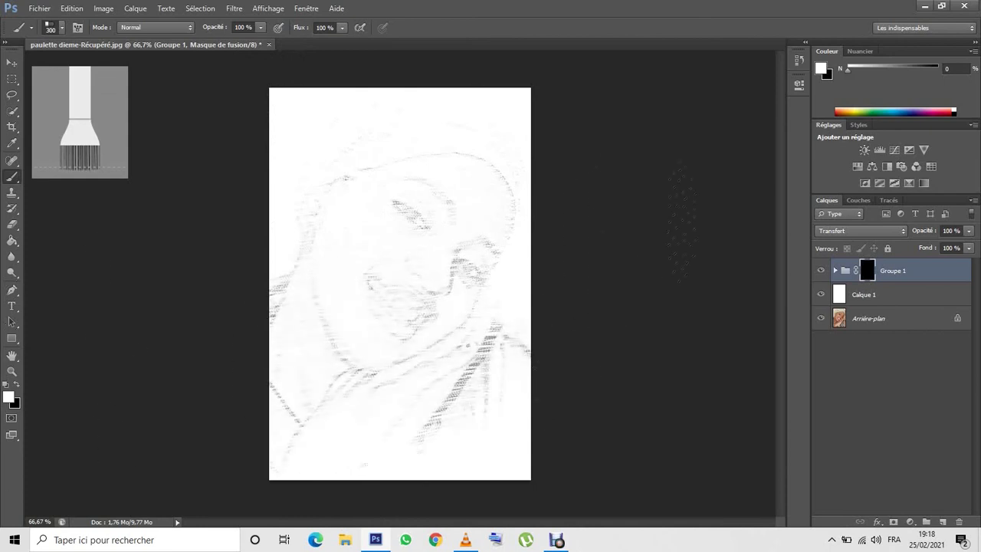
left_click_drag(617, 222, 42, 406)
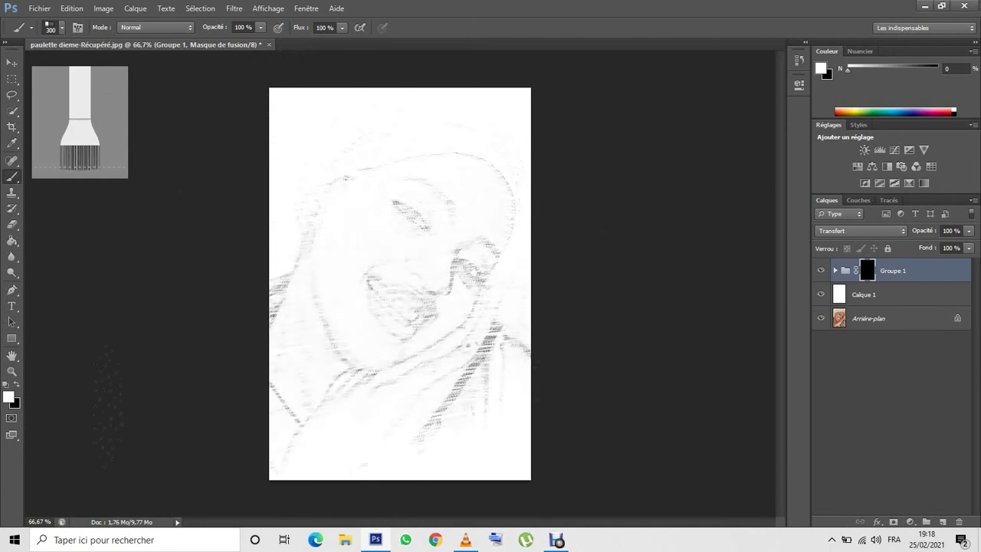
mouse_move(108, 406)
left_mouse_down()
mouse_move(493, 383)
mouse_move(584, 330)
left_mouse_up()
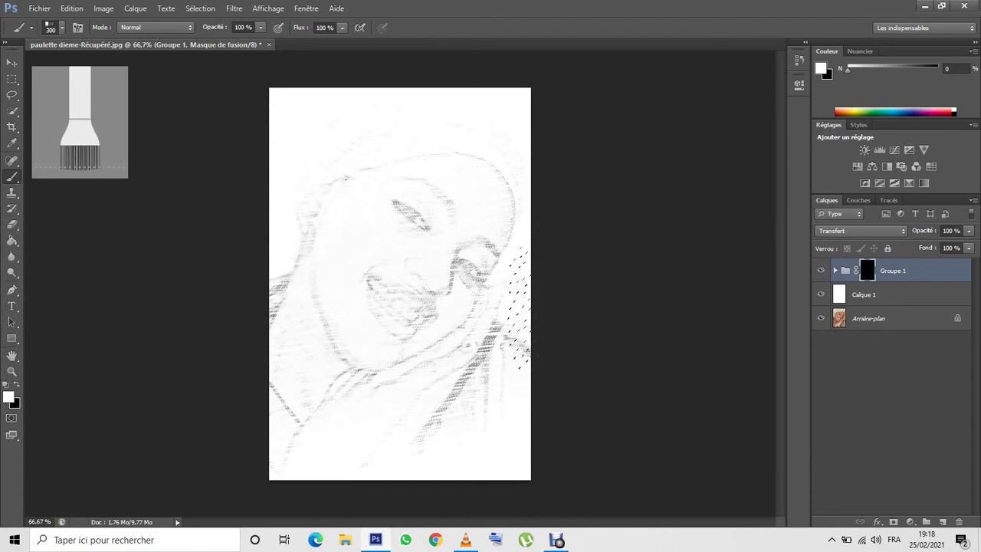
mouse_move(459, 323)
left_mouse_down()
mouse_move(580, 329)
mouse_move(92, 419)
left_mouse_up()
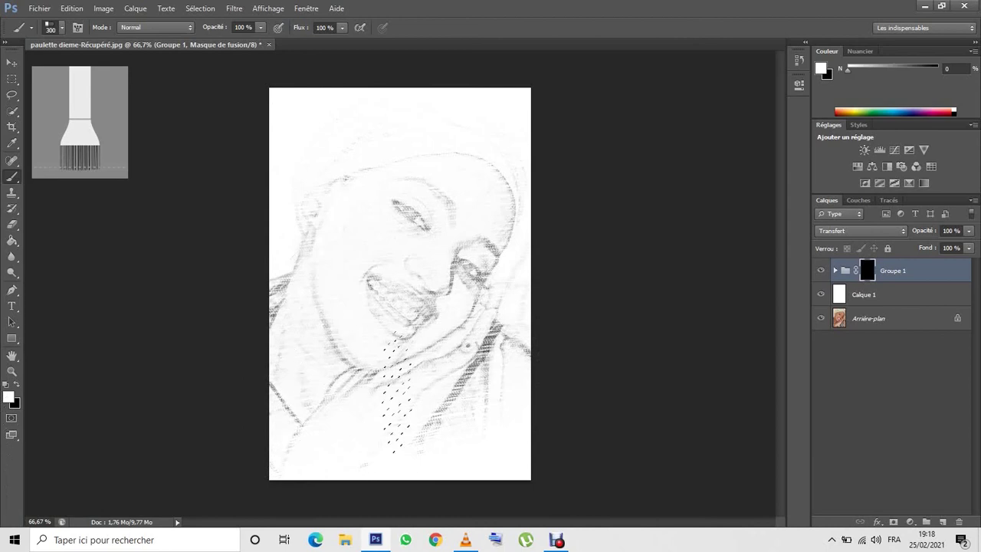
mouse_move(526, 383)
left_mouse_down()
mouse_move(481, 350)
mouse_move(486, 339)
mouse_move(234, 406)
left_mouse_up()
left_click_drag(483, 331, 499, 344)
left_click_drag(417, 434, 452, 402)
left_click_drag(507, 324, 452, 394)
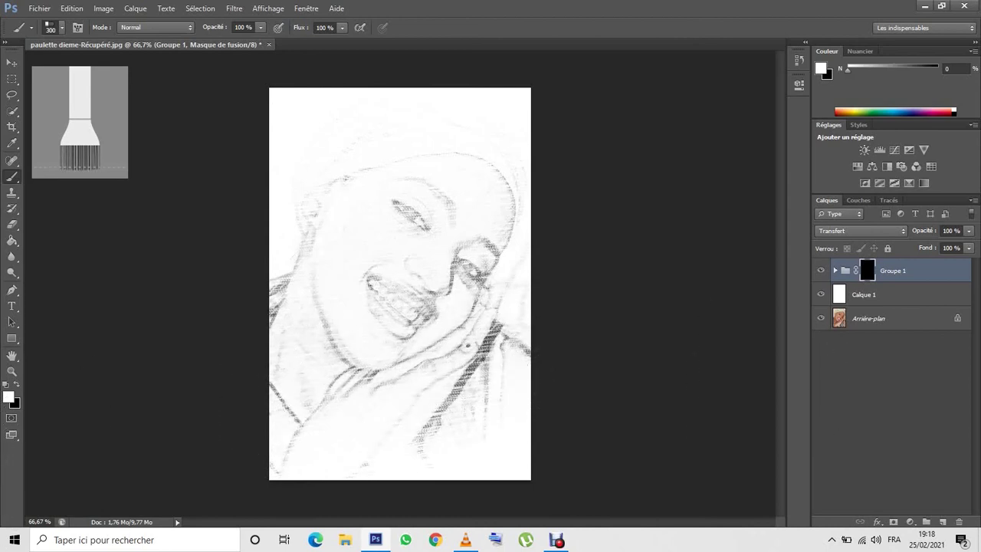
left_click_drag(301, 432, 300, 421)
left_click_drag(431, 419, 457, 394)
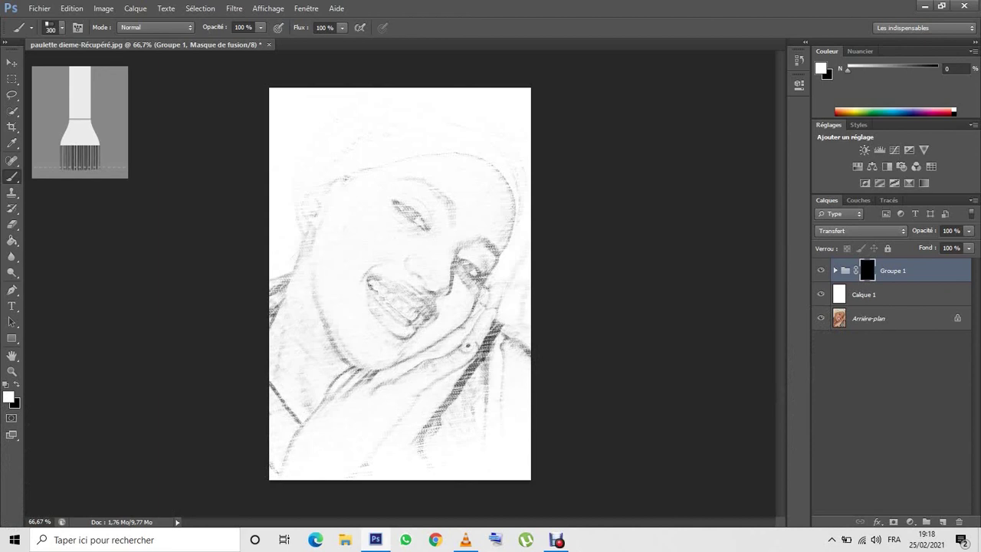
left_click_drag(417, 434, 440, 428)
left_click_drag(345, 478, 358, 471)
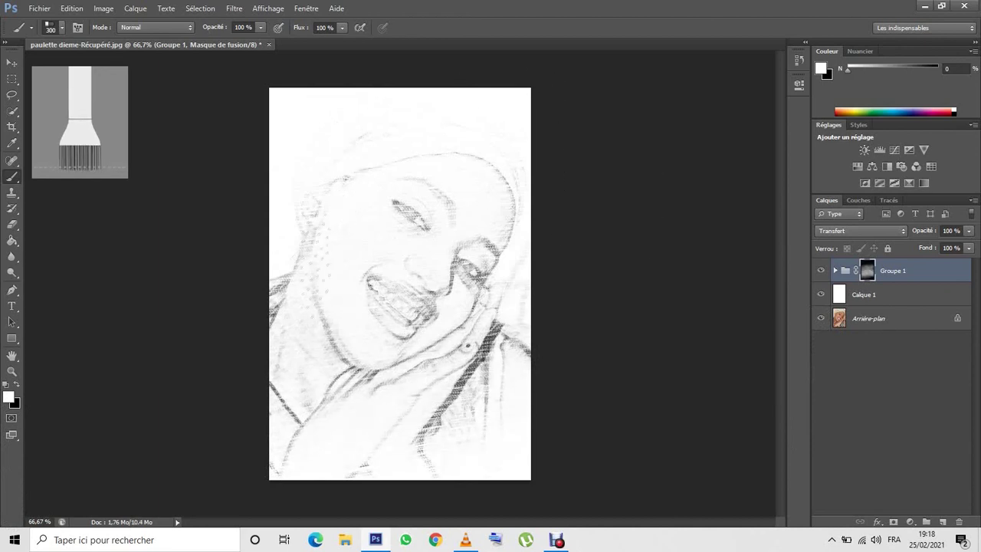
- Reveal further sketch strokes at the forehead, headscarf, cheek and top and bottom edges
left_click_drag(490, 251, 533, 226)
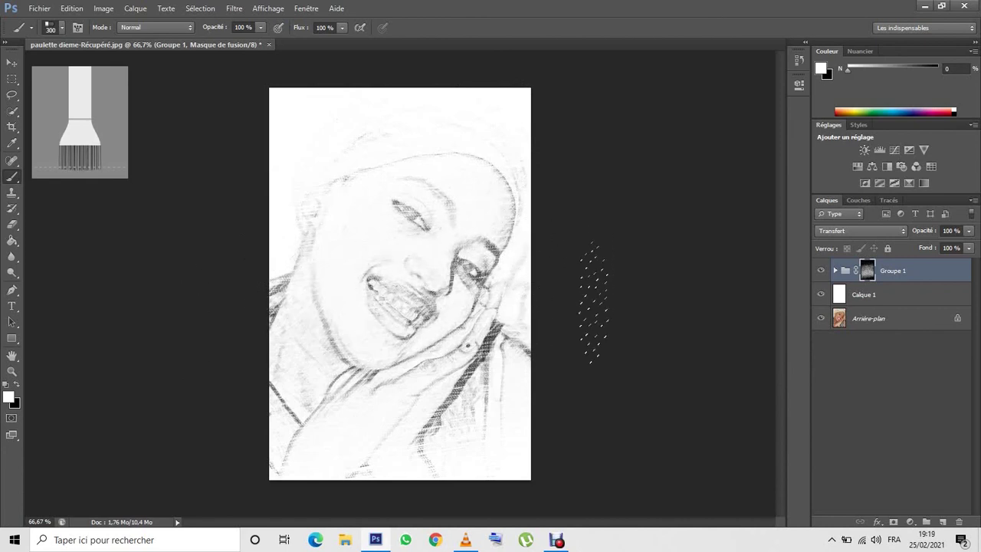
left_click_drag(489, 346, 476, 362)
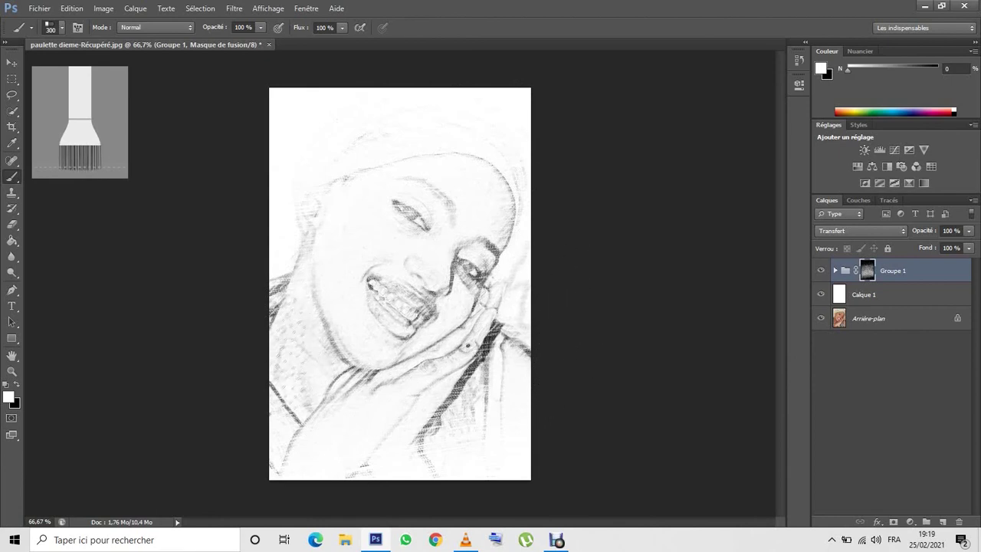
left_click_drag(482, 337, 366, 345)
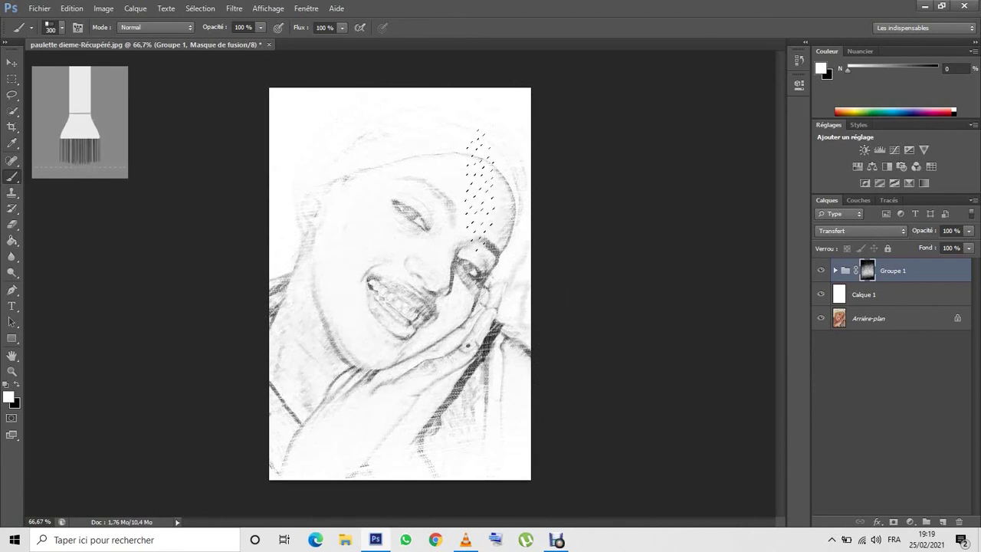
left_click_drag(482, 172, 405, 180)
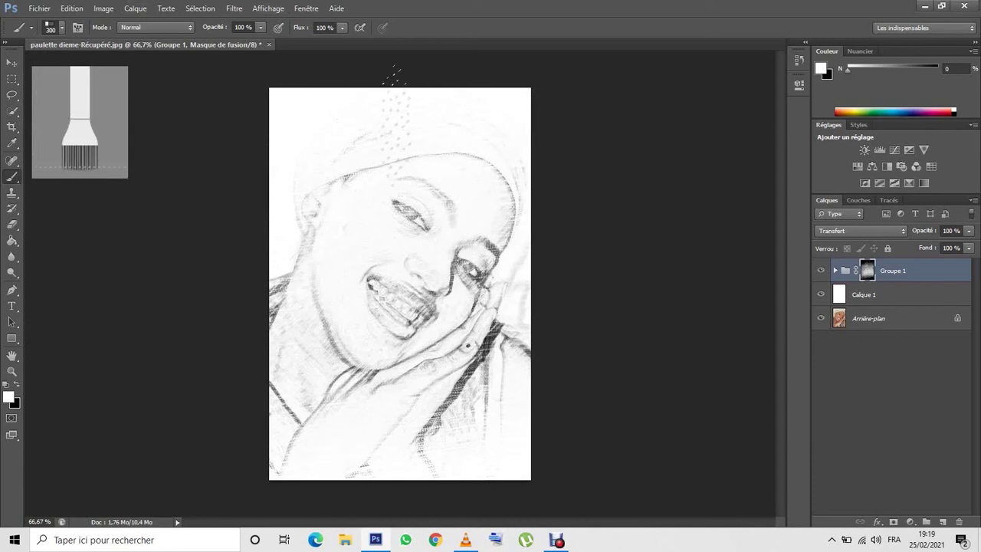
left_click_drag(394, 161, 339, 167)
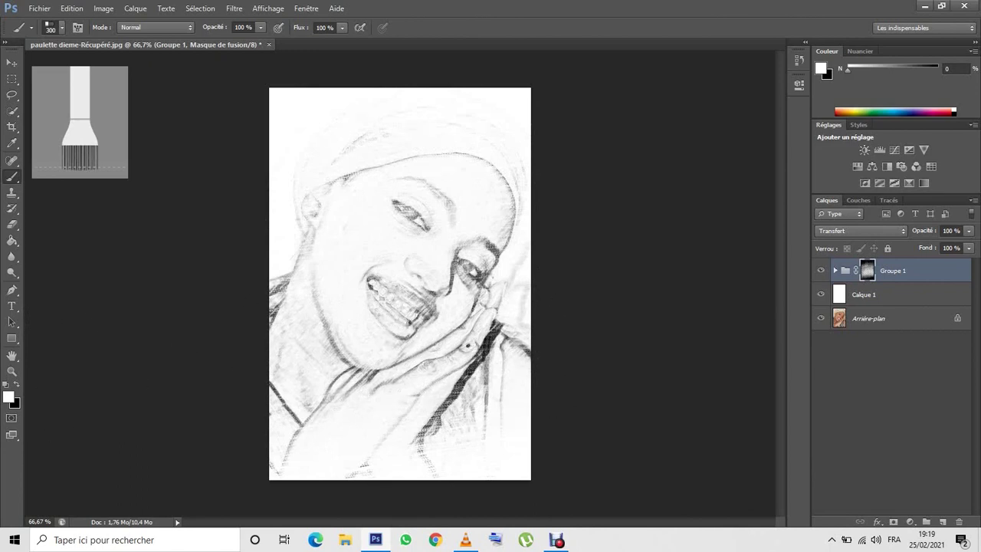
left_click_drag(326, 99, 330, 107)
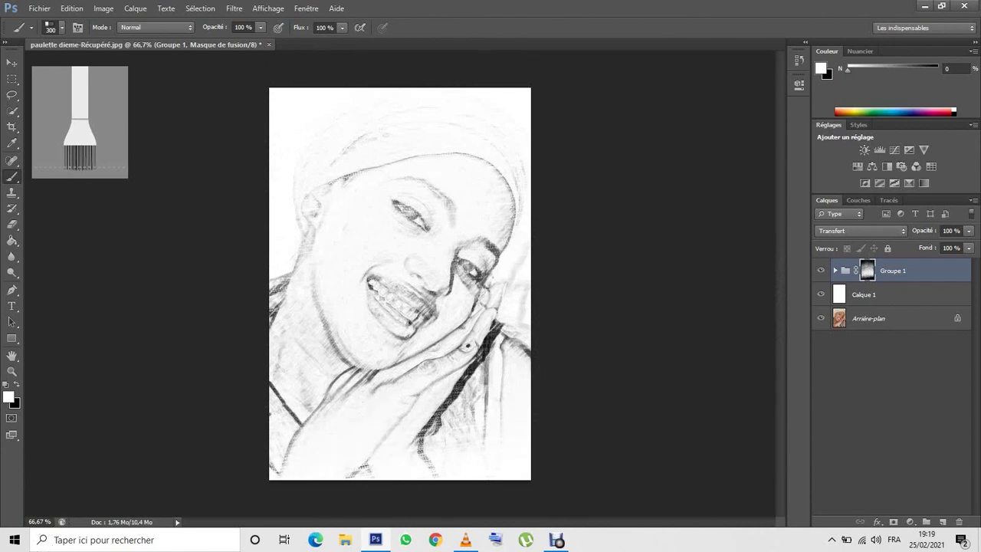
left_click_drag(376, 433, 356, 471)
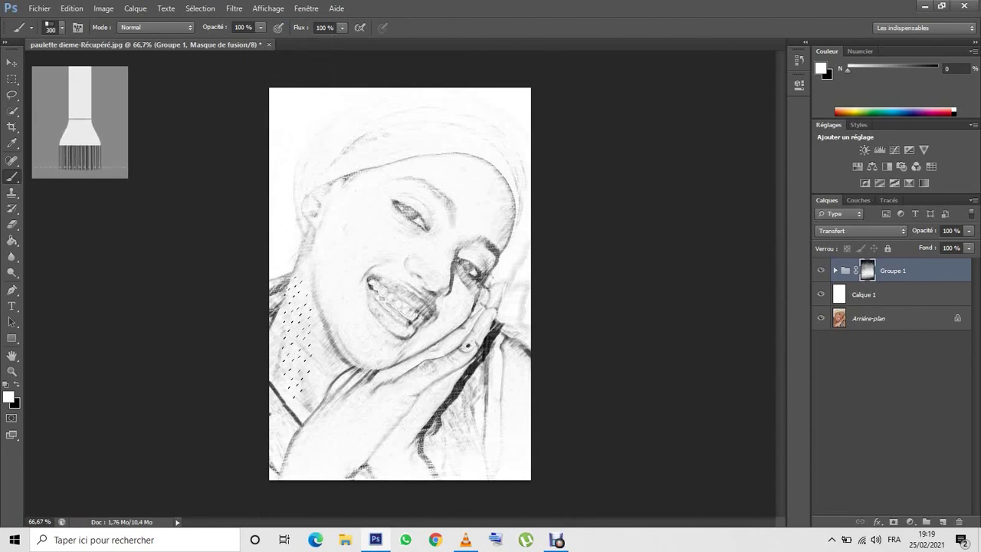
mouse_move(297, 338)
left_mouse_down()
mouse_move(335, 293)
mouse_move(131, 197)
left_mouse_up()
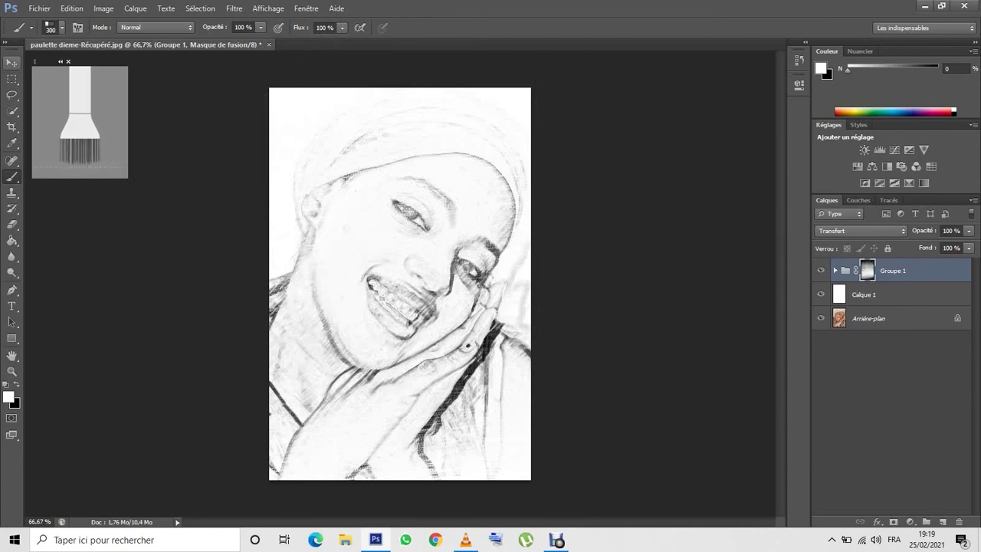
key("v")
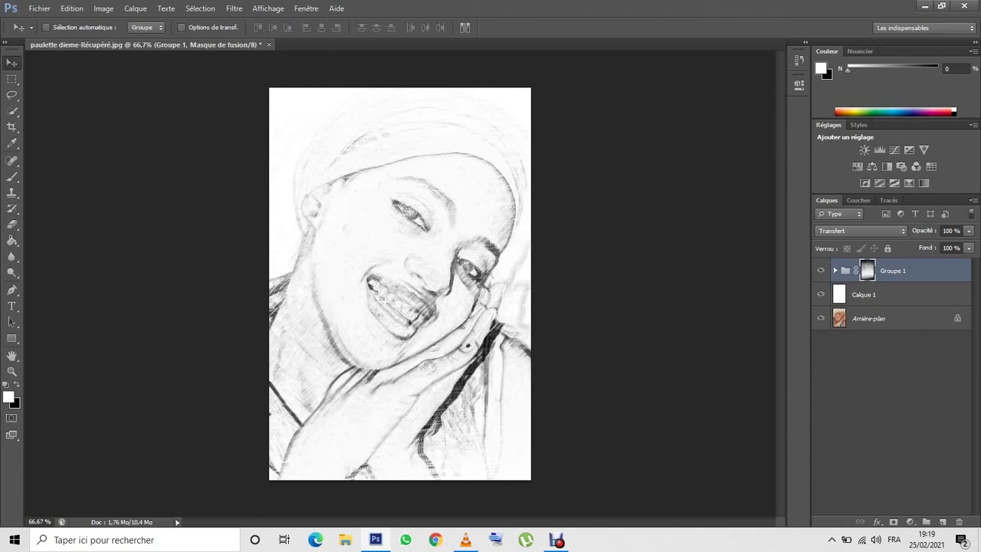
- Add a Couleur unie fill layer, Fond 1, in pinkish-red bd6464
left_click(910, 522)
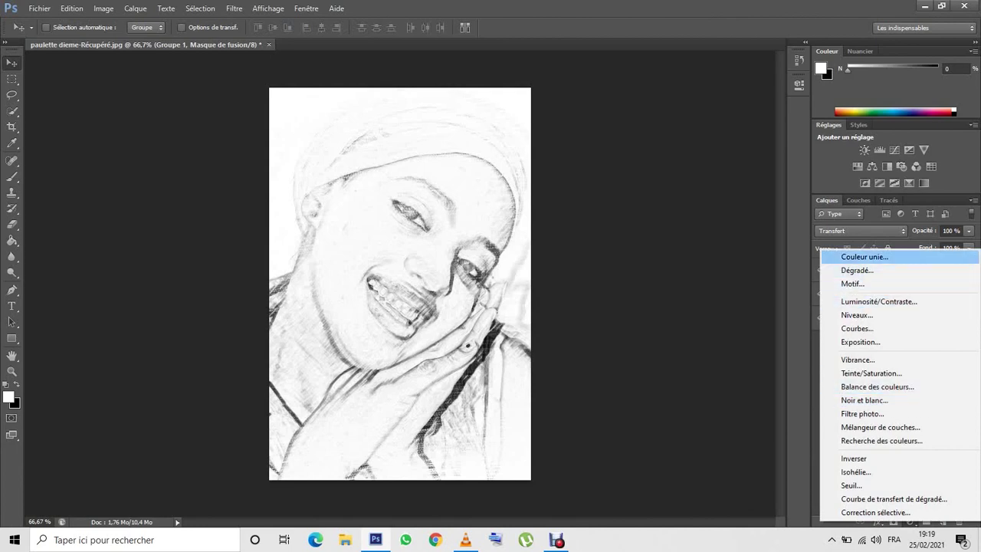
left_click(866, 259)
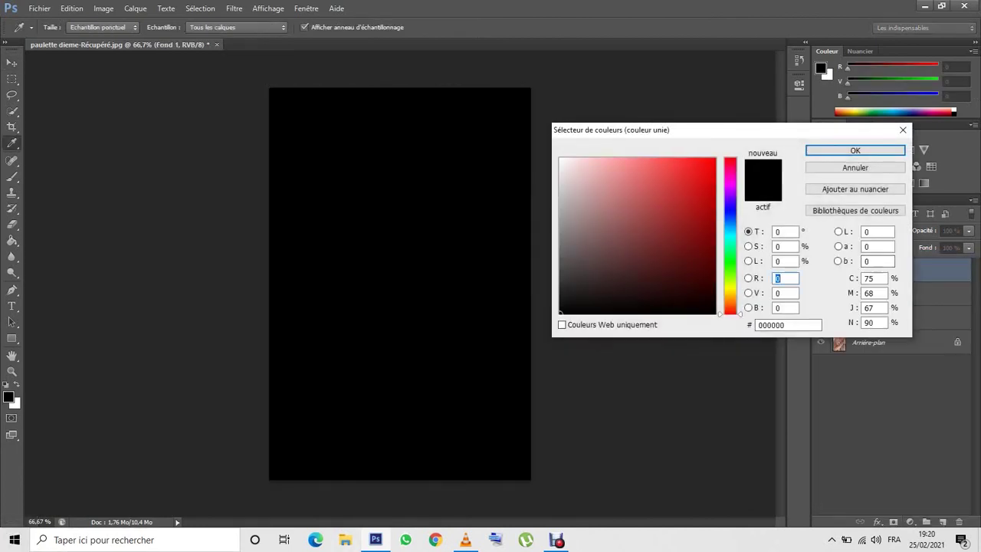
left_click_drag(708, 163, 632, 199)
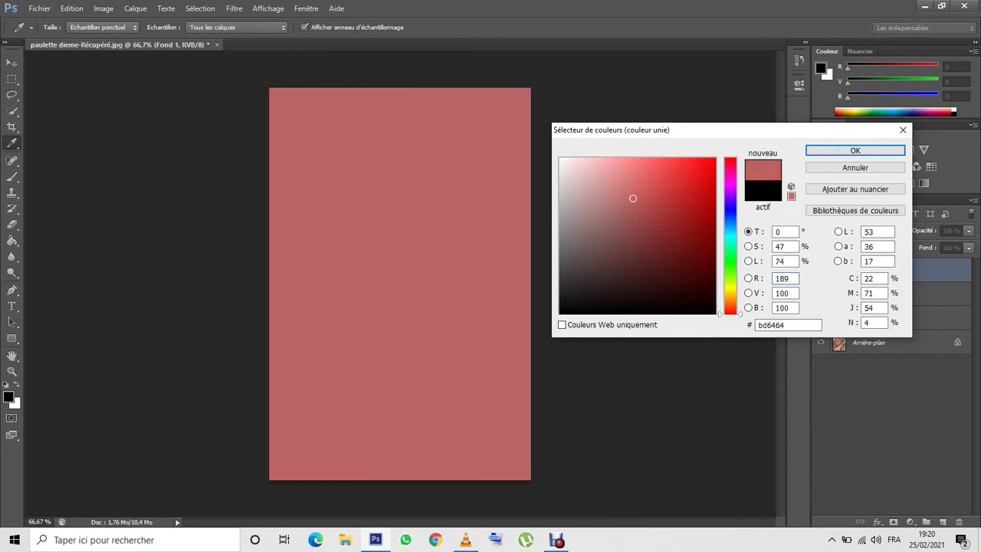
- Confirm bd6464, blend Fond 1 in Lumière tamisée mode, and reopen its colour picker
left_click(855, 150)
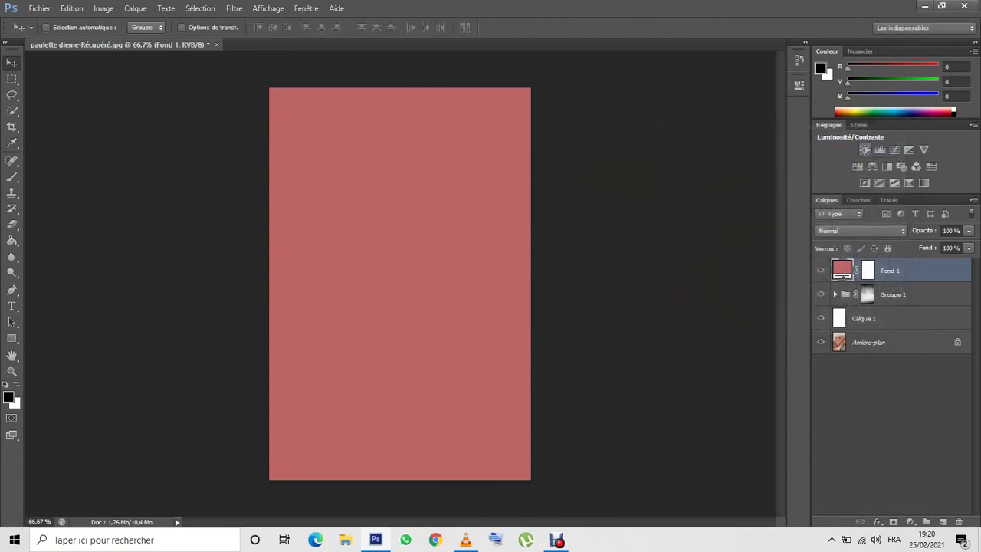
left_click(860, 231)
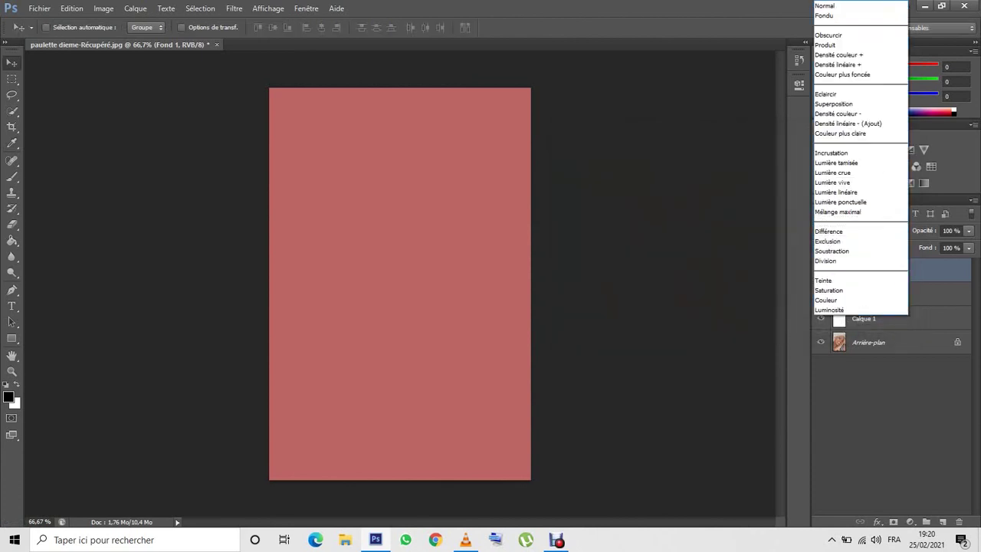
left_click(835, 162)
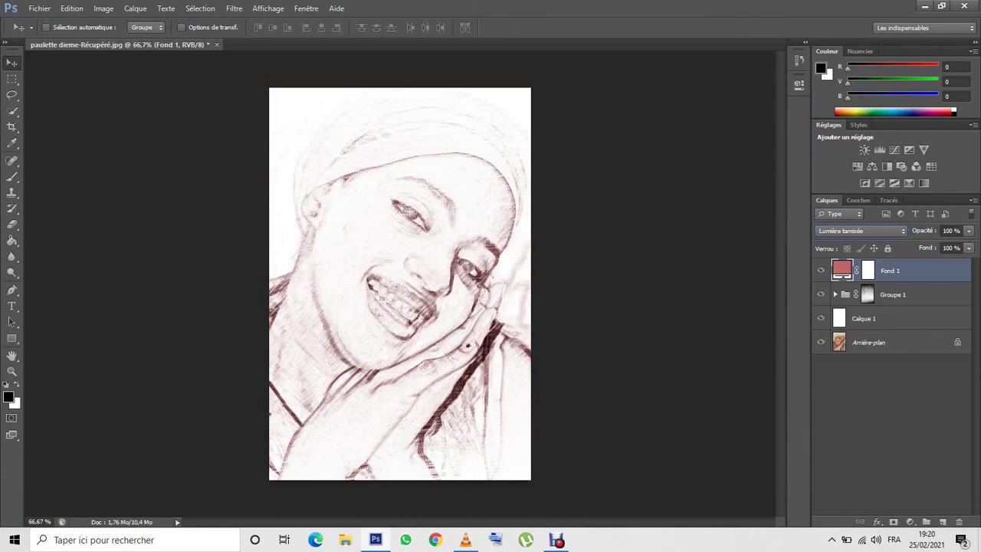
double_click(842, 268)
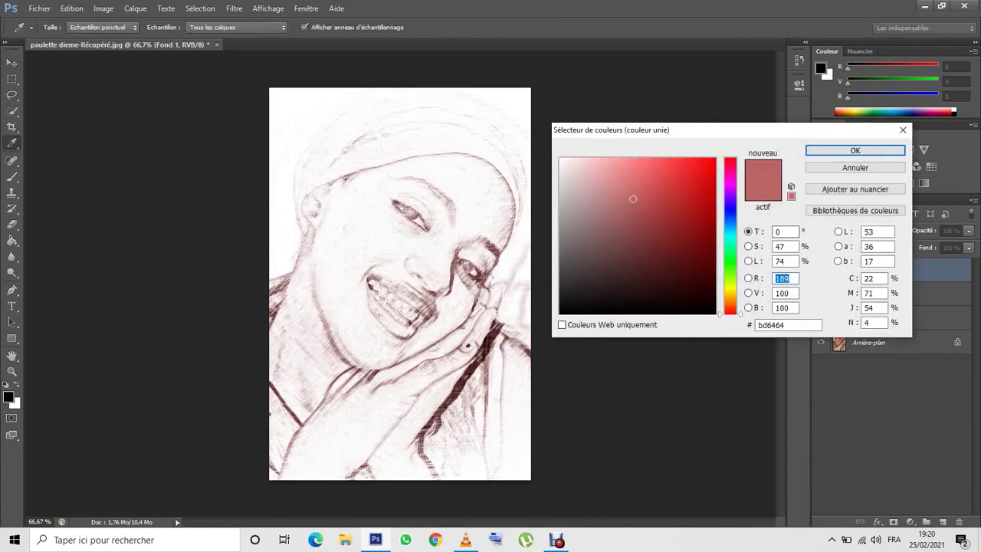
- Try red, pink, purple and magenta shades for the Fond 1 fill colour
left_click(700, 169)
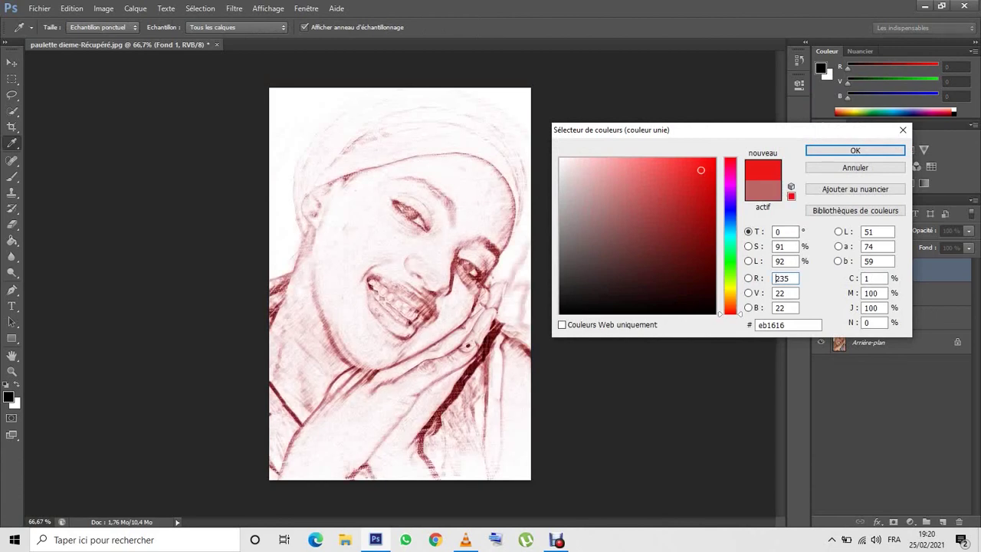
double_click(777, 278)
left_click(729, 170)
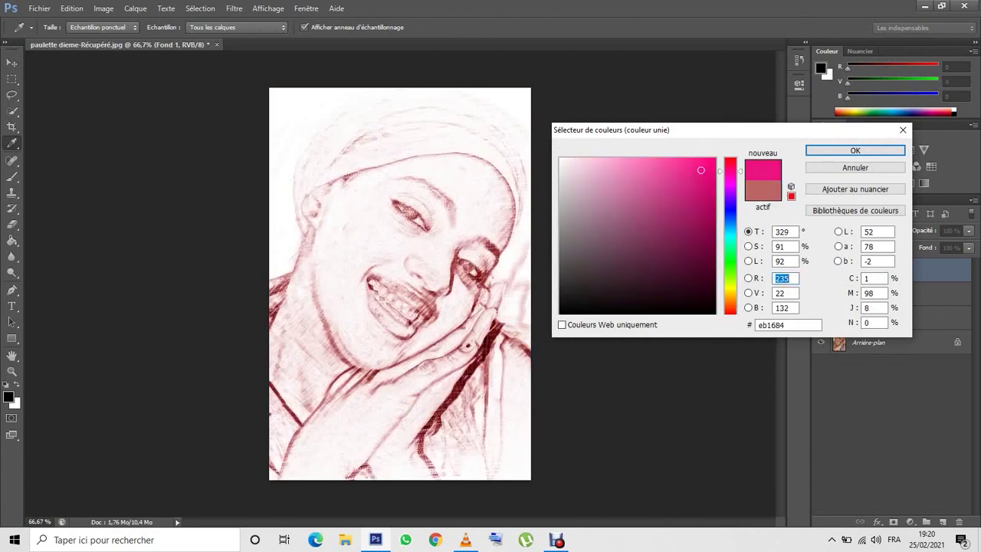
left_click_drag(730, 172, 730, 186)
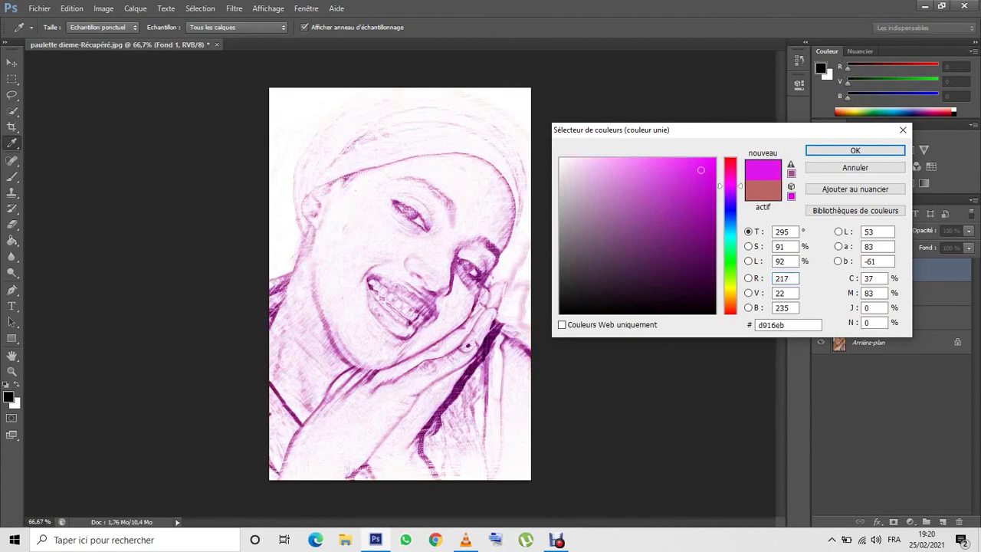
left_click(691, 164)
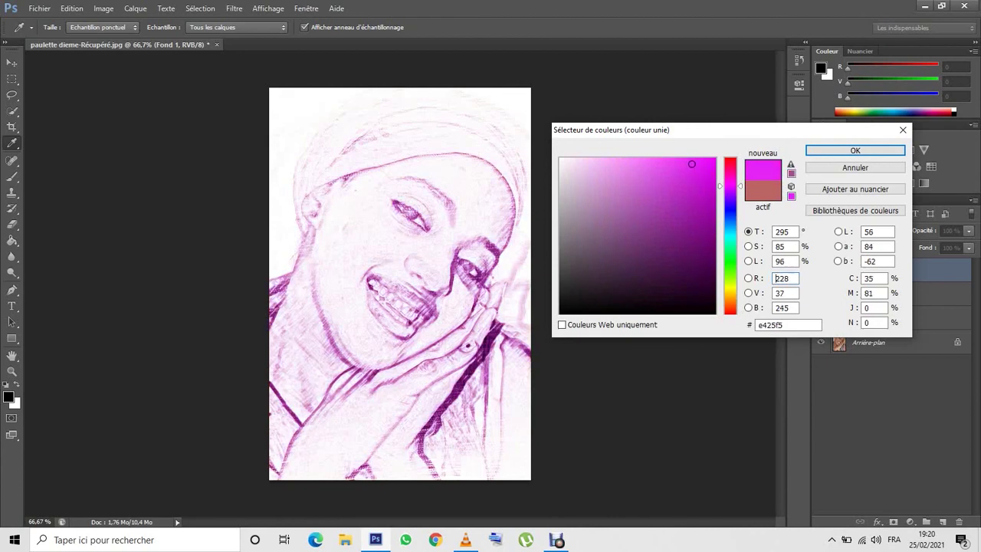
left_click(640, 209)
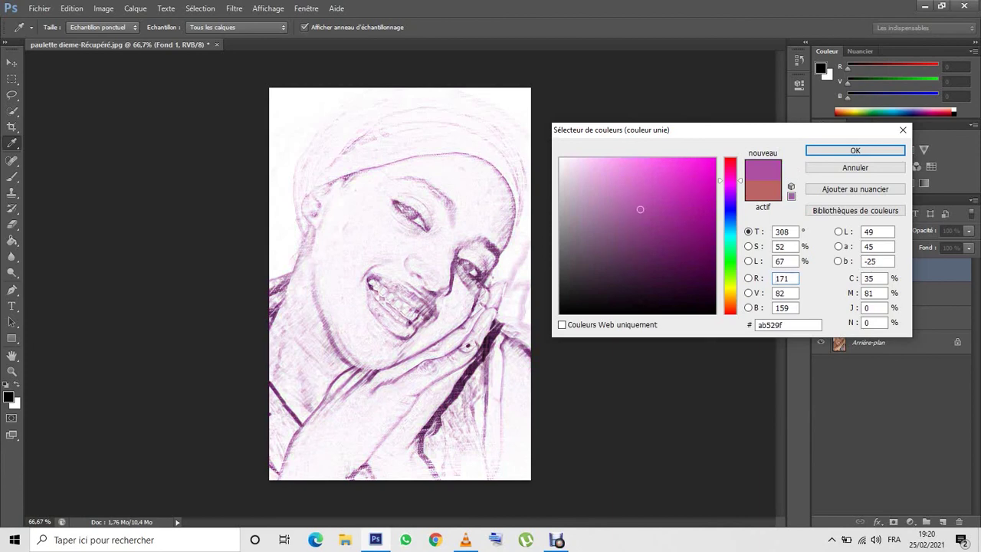
left_click(708, 164)
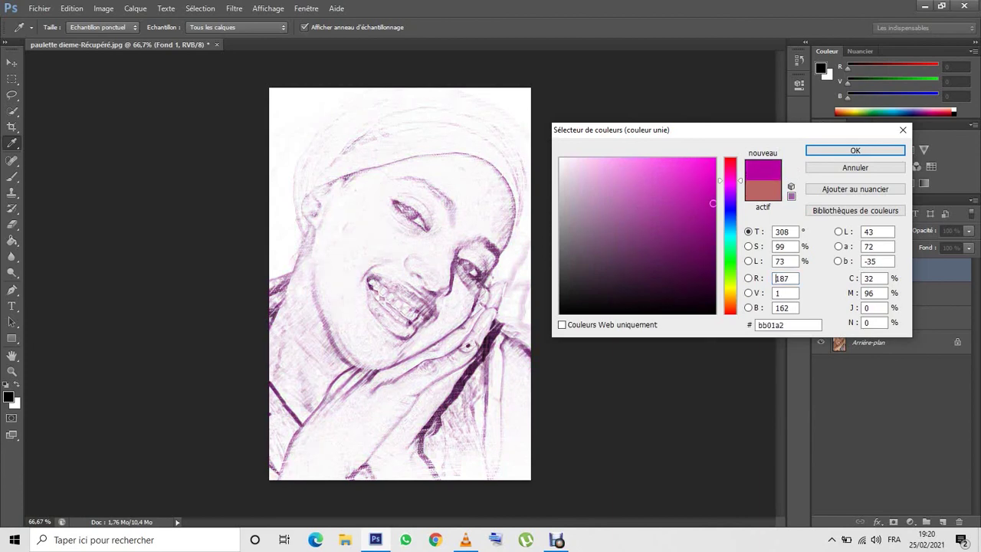
left_click(711, 209)
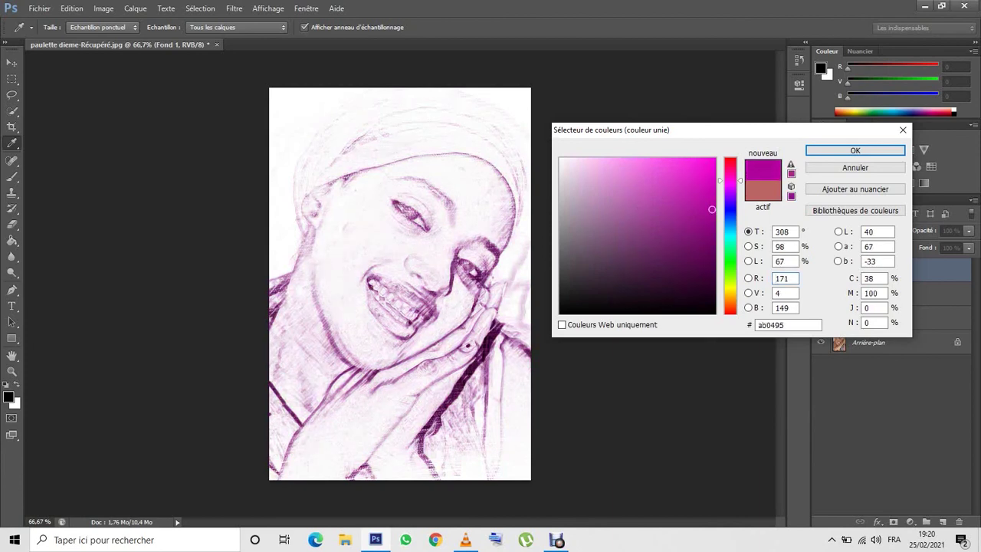
- Set the red value to 150 for purple 9603fd and confirm the fill colour
mouse_move(730, 180)
left_mouse_down()
mouse_move(729, 159)
mouse_move(729, 170)
left_mouse_up()
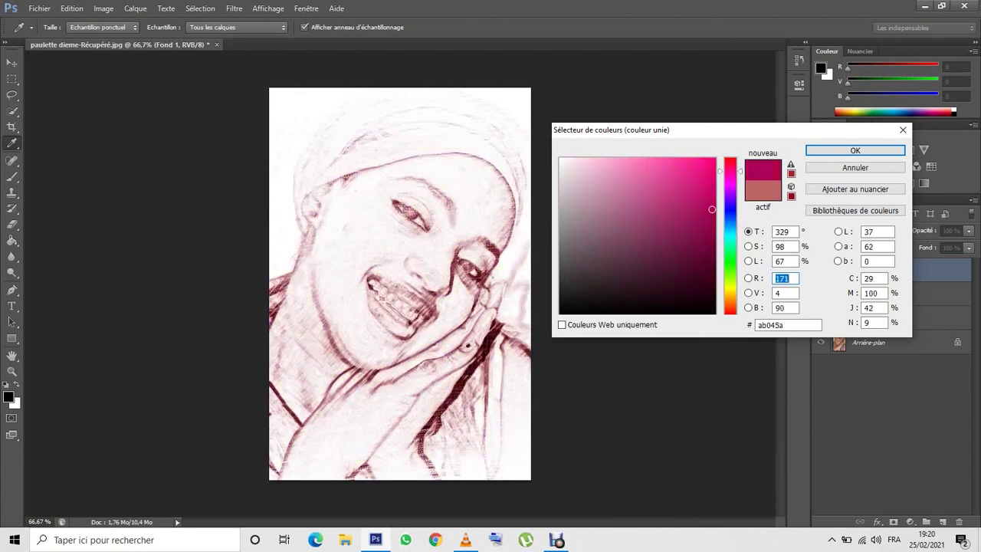
left_click(714, 160)
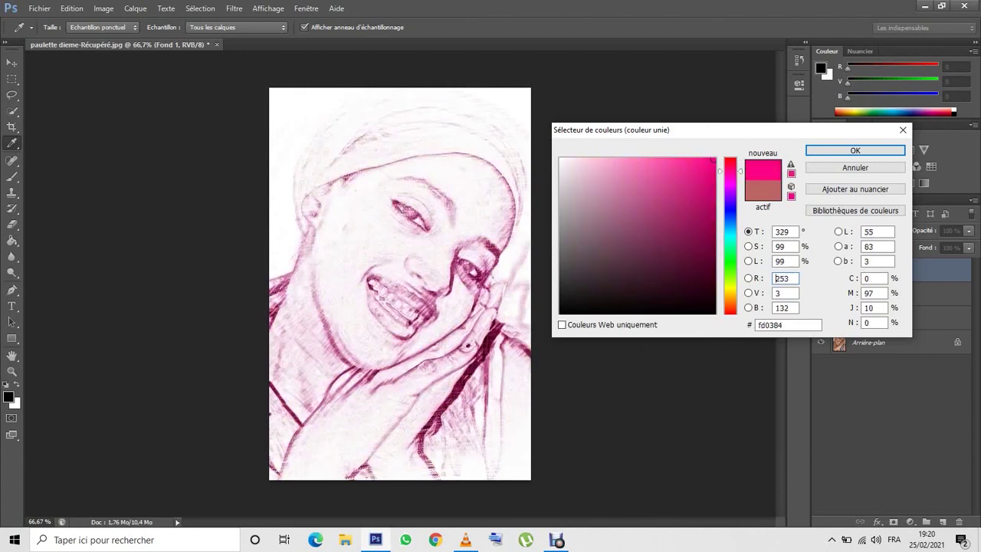
type("150")
key("Tab")
type("253")
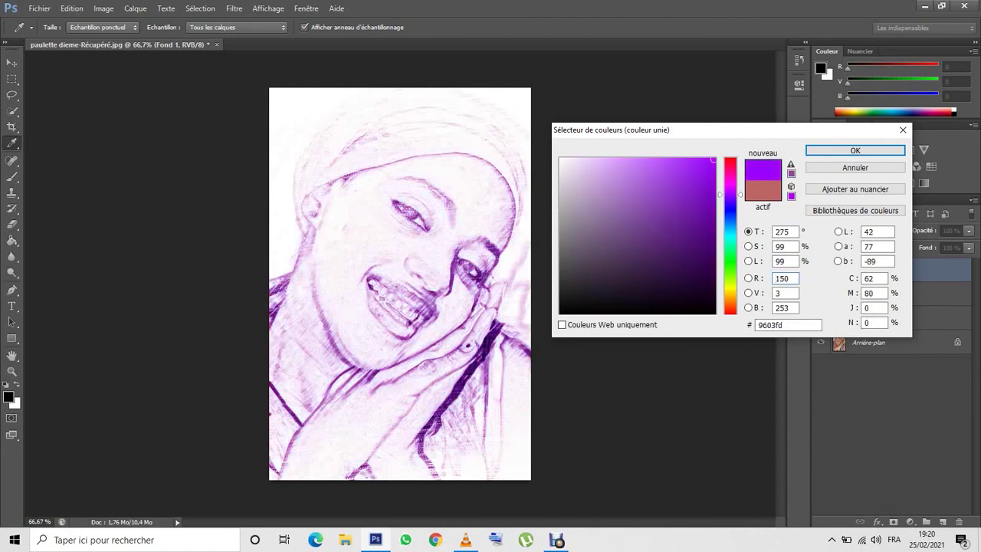
key("Return")
key("v")
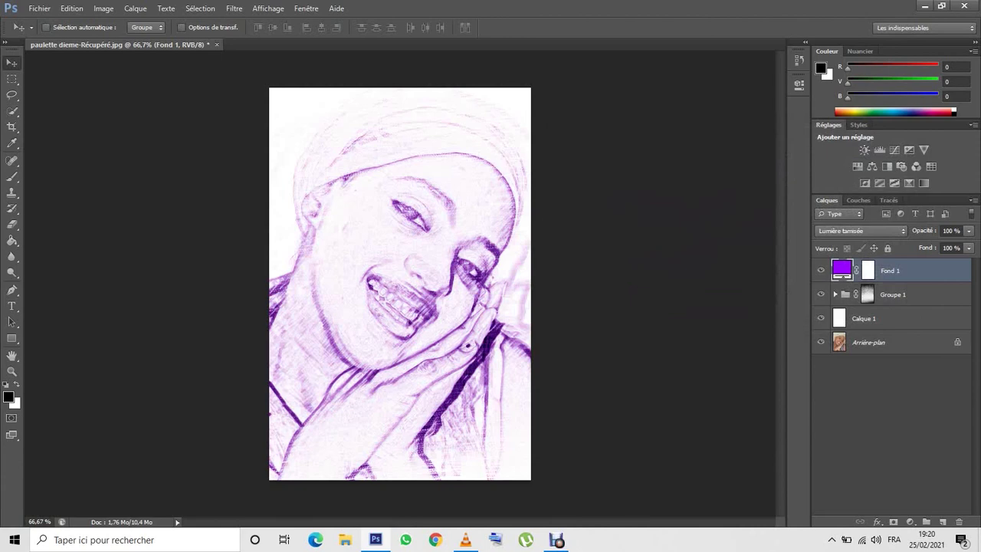
left_click_drag(269, 413, 250, 392)
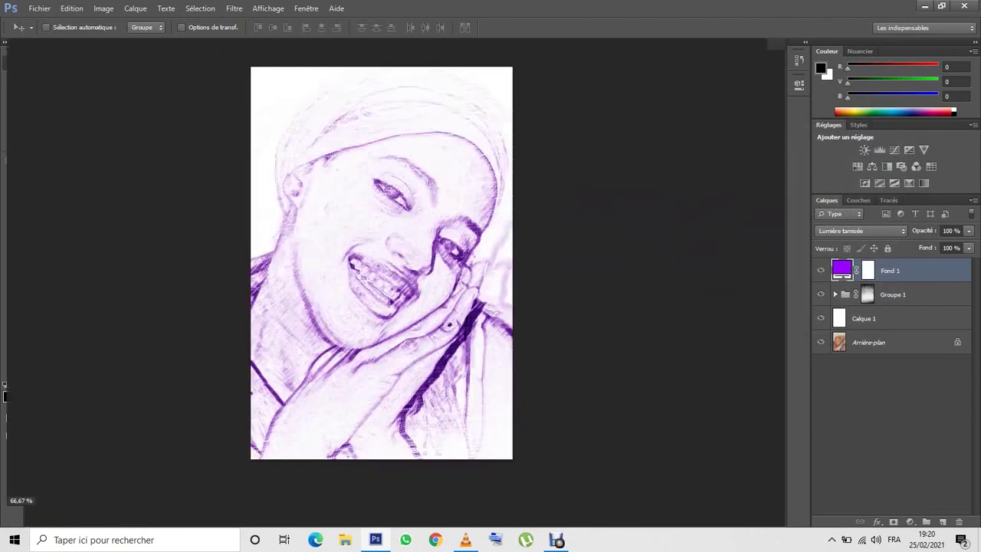
key("Tab")
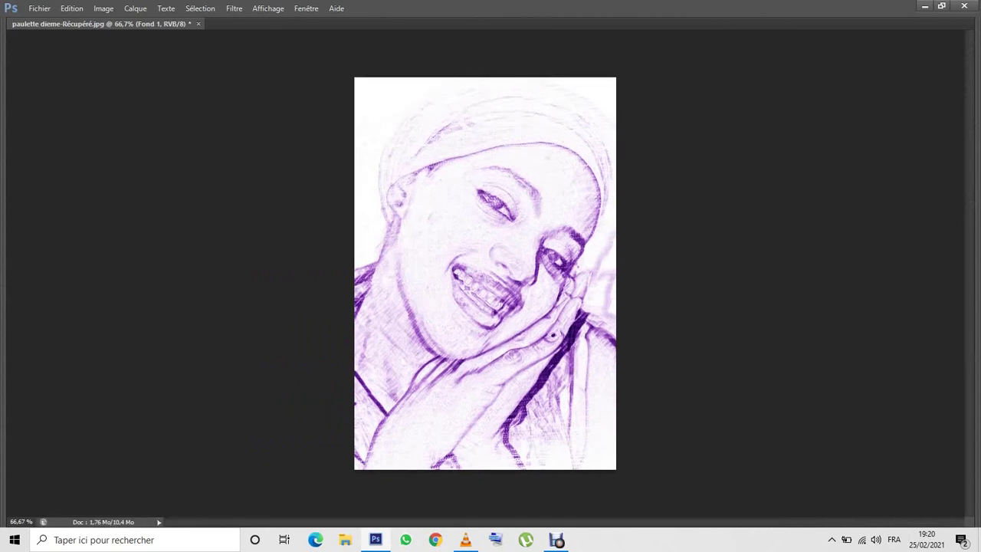
key("Tab")
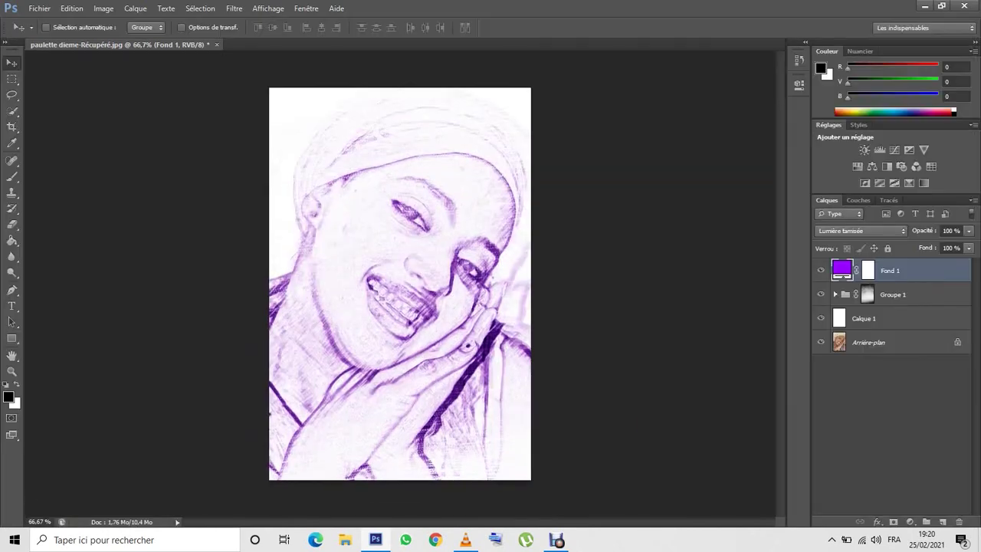